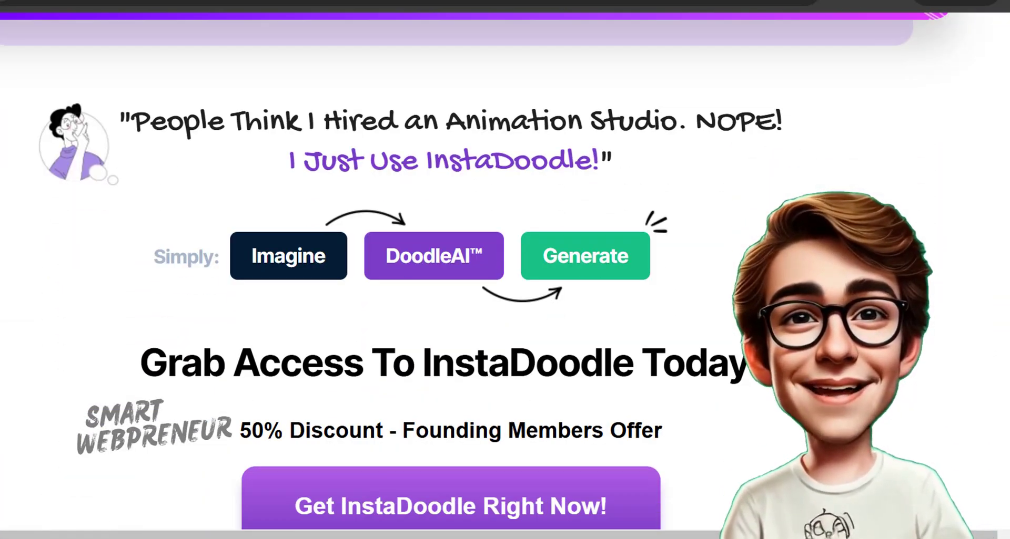
Scroll the landing page past the purchase button and 'As Seen On' logos to the product overview.
scroll(450, 315, down, 3)
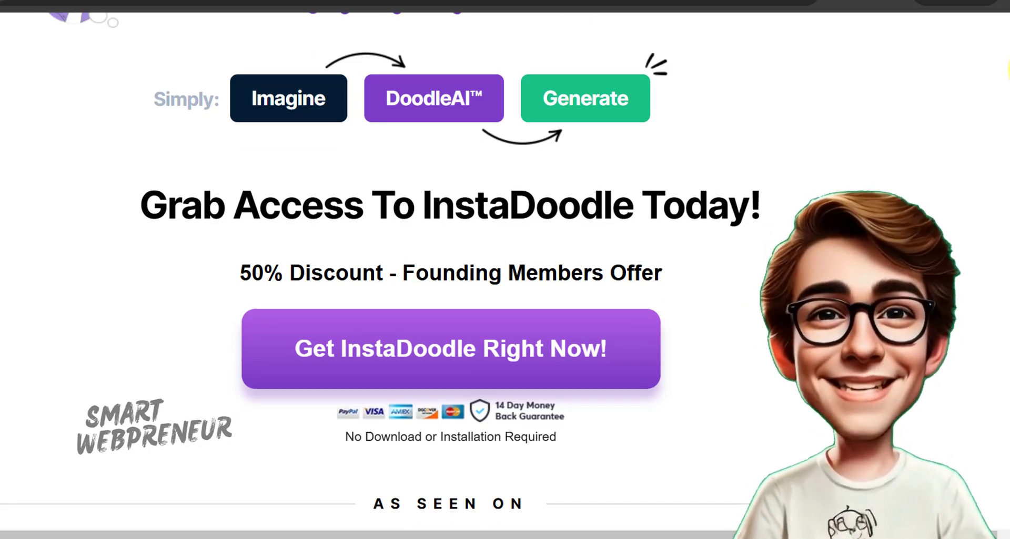
scroll(450, 316, down, 10)
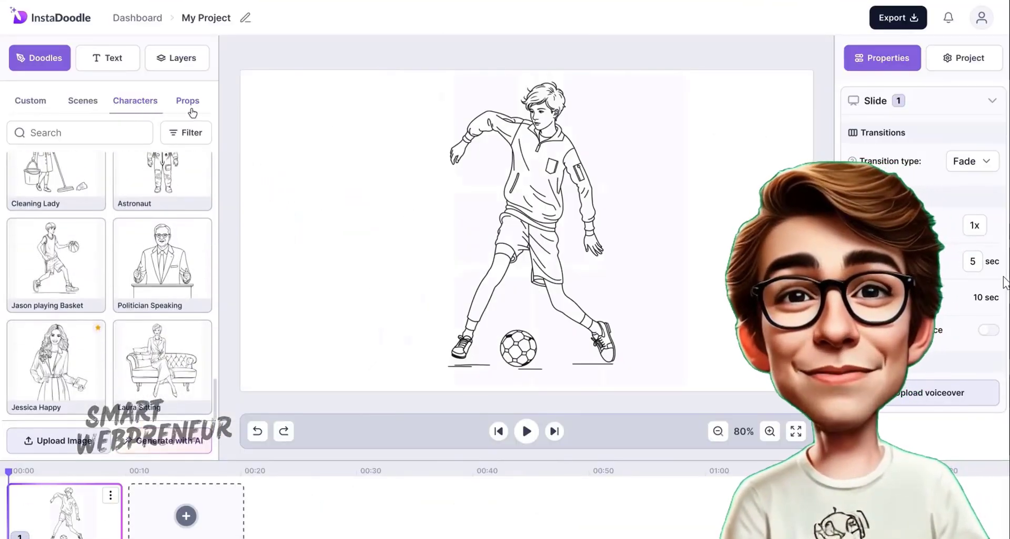
Preview the Props, Text fonts and Upload Image features, then place the Office plant prop on the canvas.
click(192, 109)
click(129, 64)
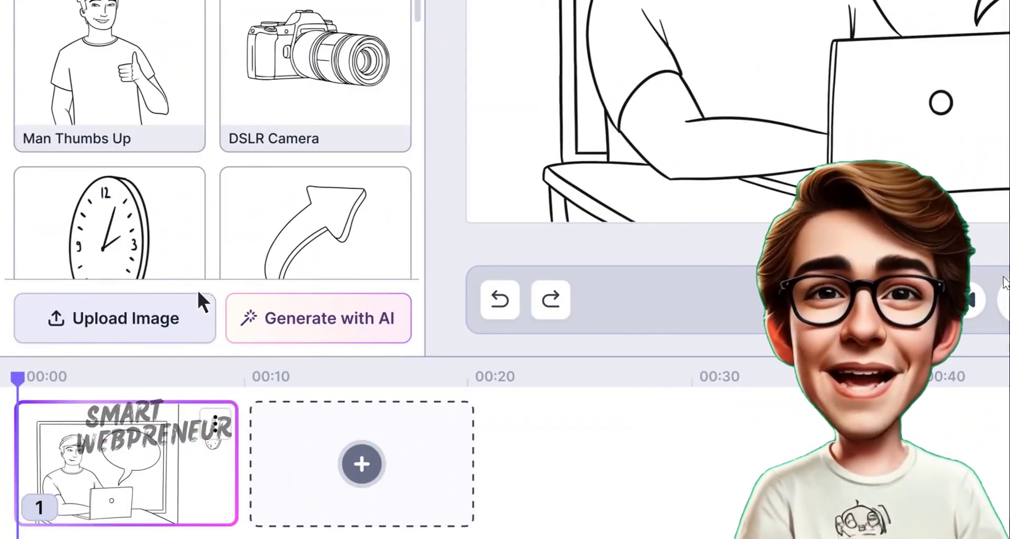
click(198, 294)
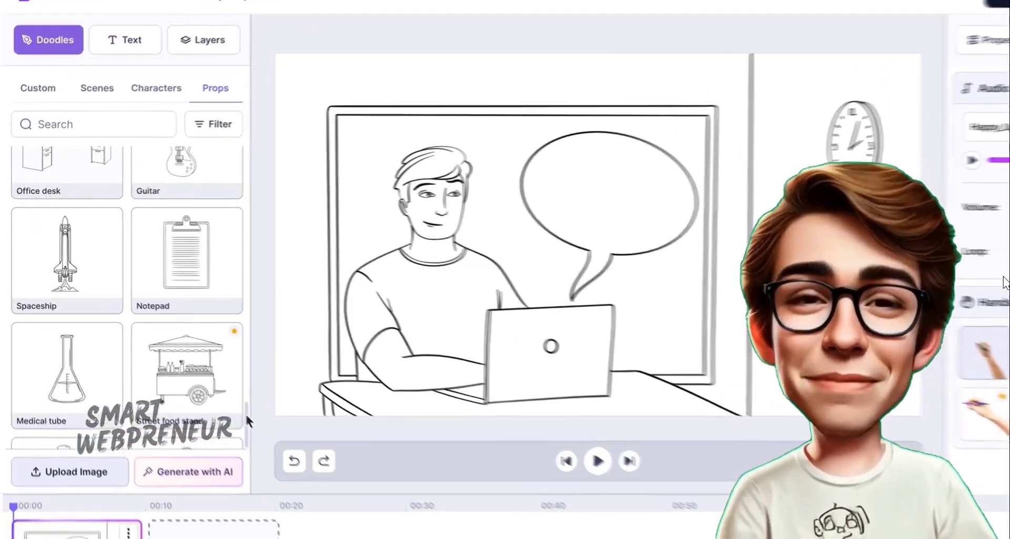
drag(246, 416, 245, 171)
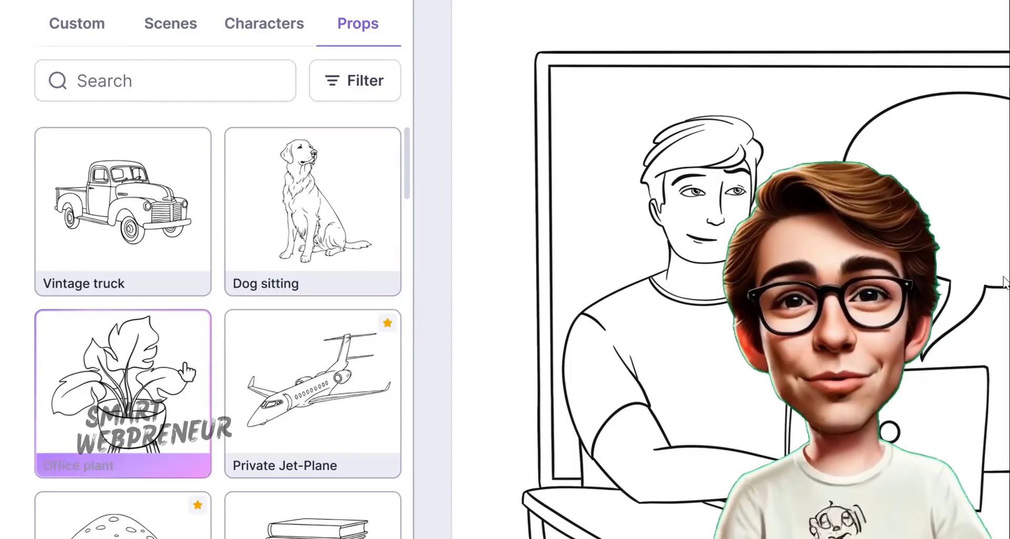
drag(185, 372, 558, 109)
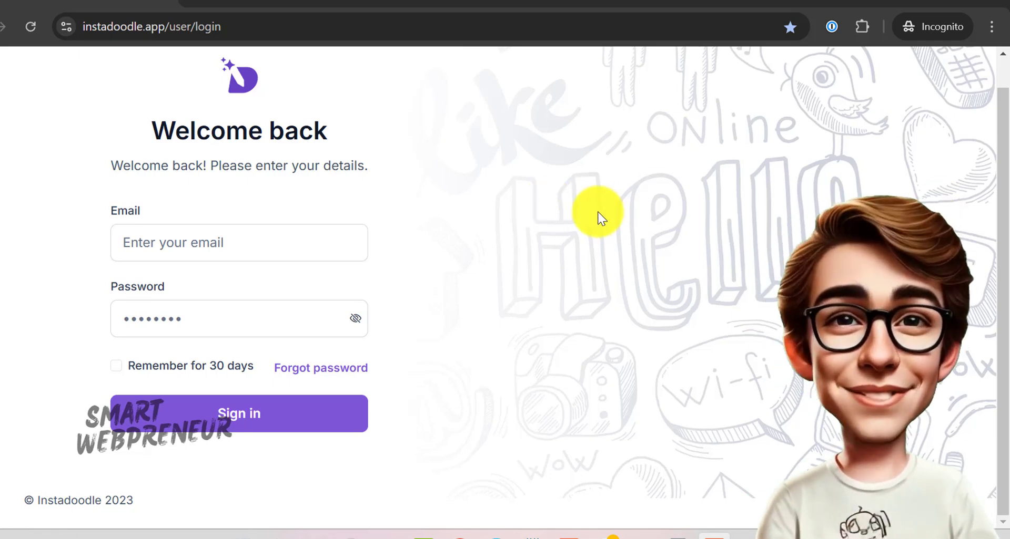
Sign in to the account using the saved email and password.
click(203, 247)
click(218, 286)
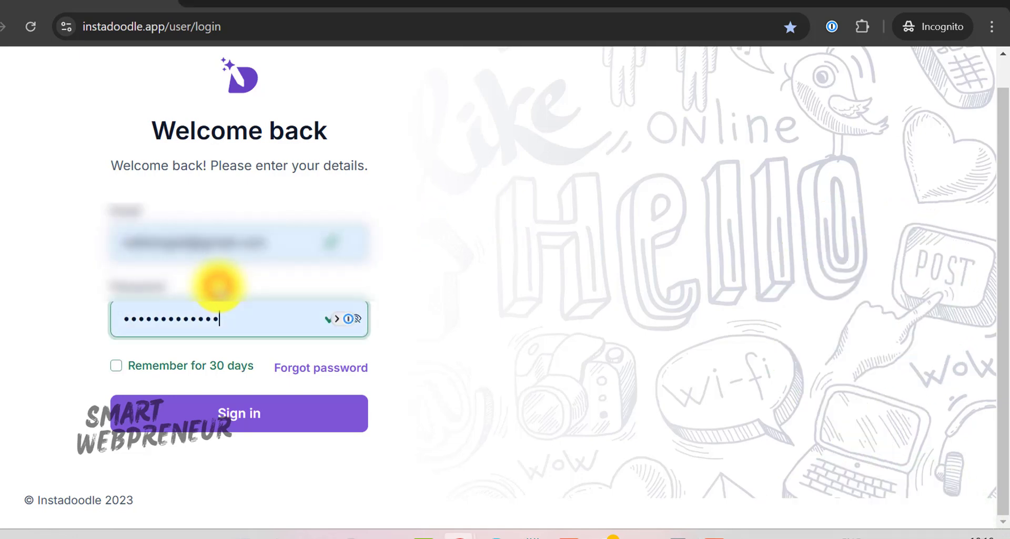
click(255, 410)
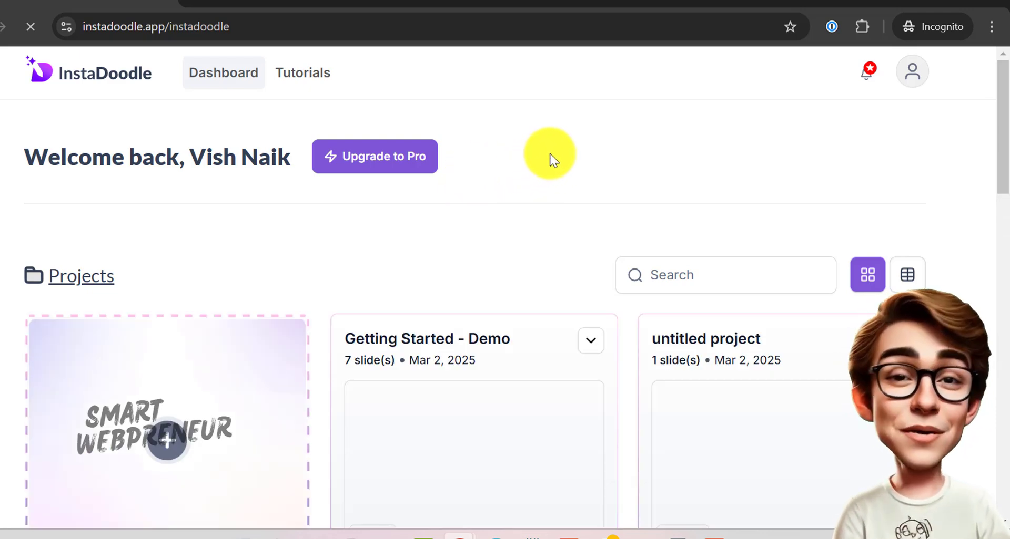
Browse the dashboard and start a new project from the + card under Projects.
drag(1001, 84, 518, 408)
scroll(518, 407, up, 5)
scroll(519, 409, up, 18)
scroll(496, 336, up, 5)
click(597, 194)
scroll(361, 277, down, 3)
click(168, 278)
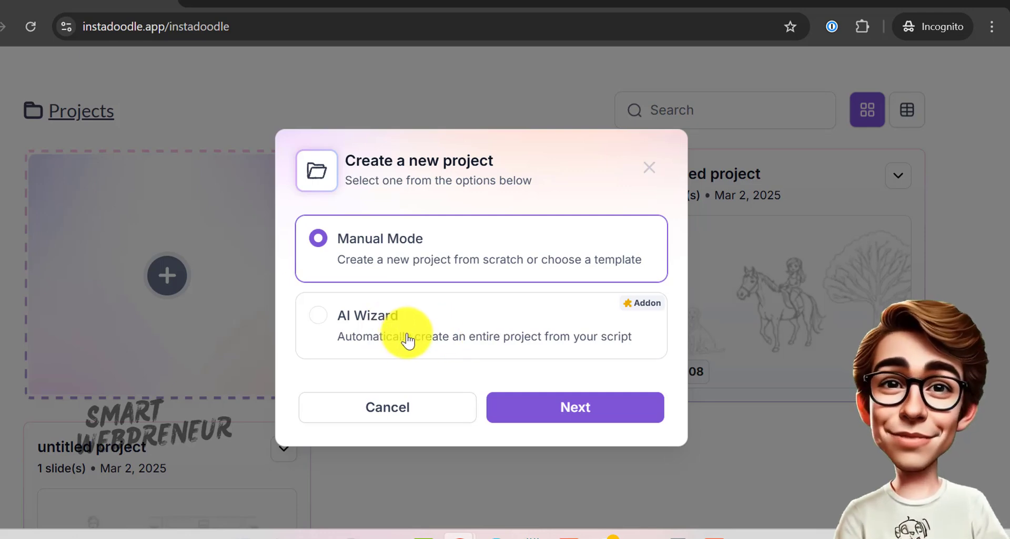
Look over the AI Wizard option and its promo video, then close the promotion.
click(458, 334)
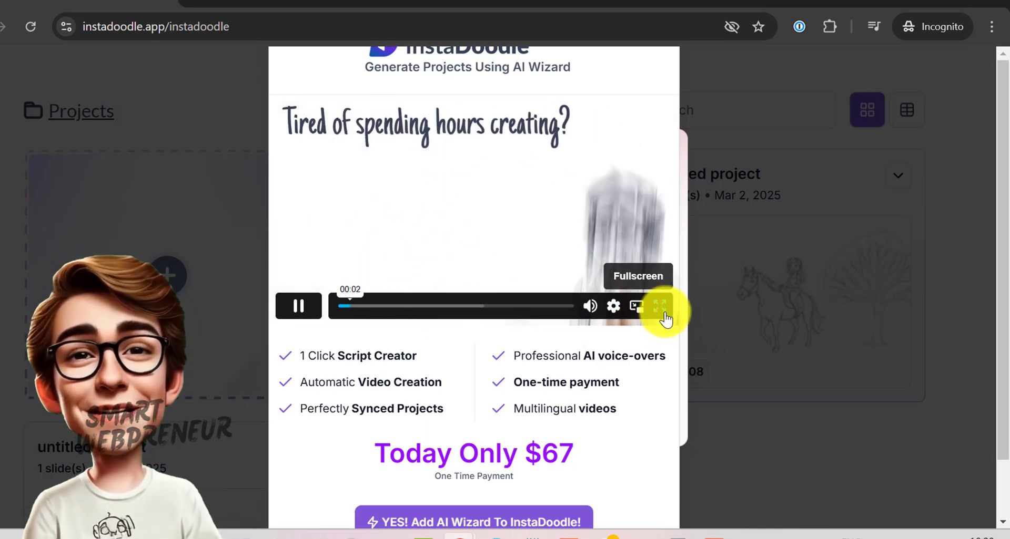
click(303, 311)
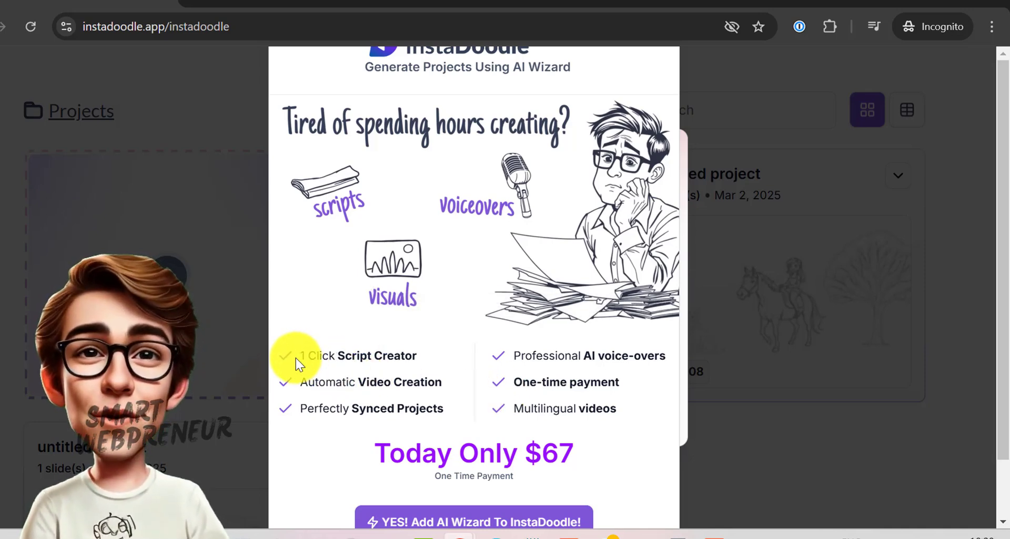
drag(298, 356, 587, 409)
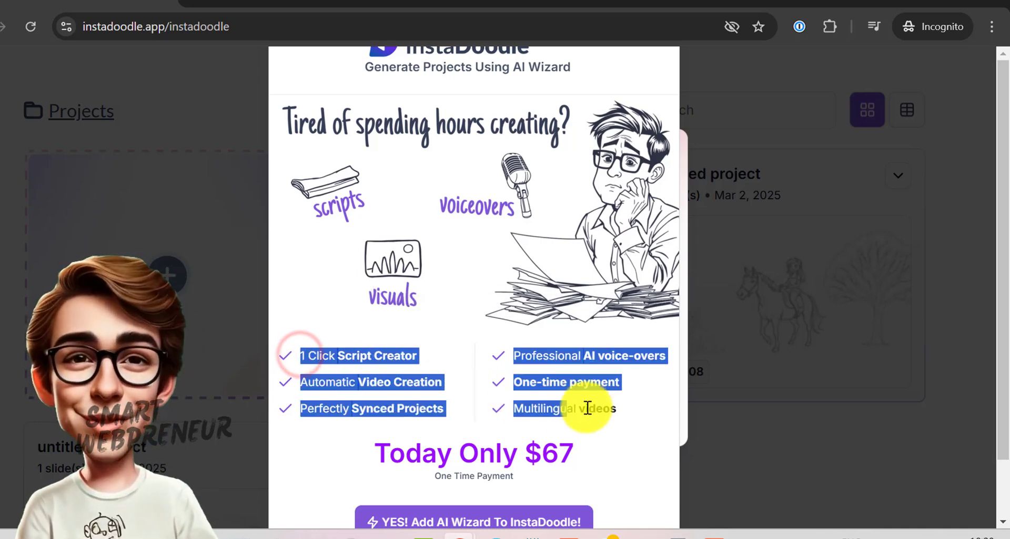
click(630, 399)
click(752, 166)
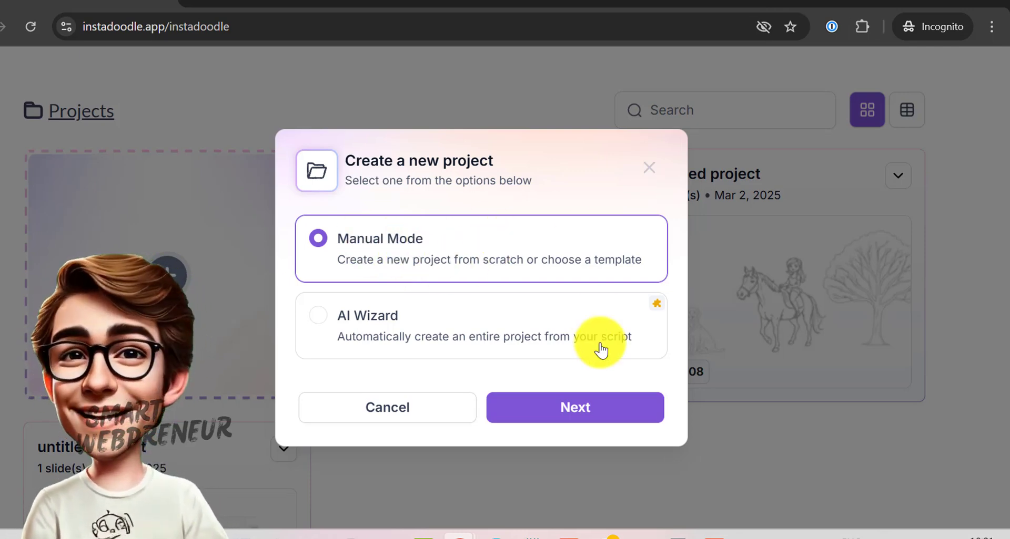
Continue in Manual Mode and create the project from the Empty Project template.
click(590, 408)
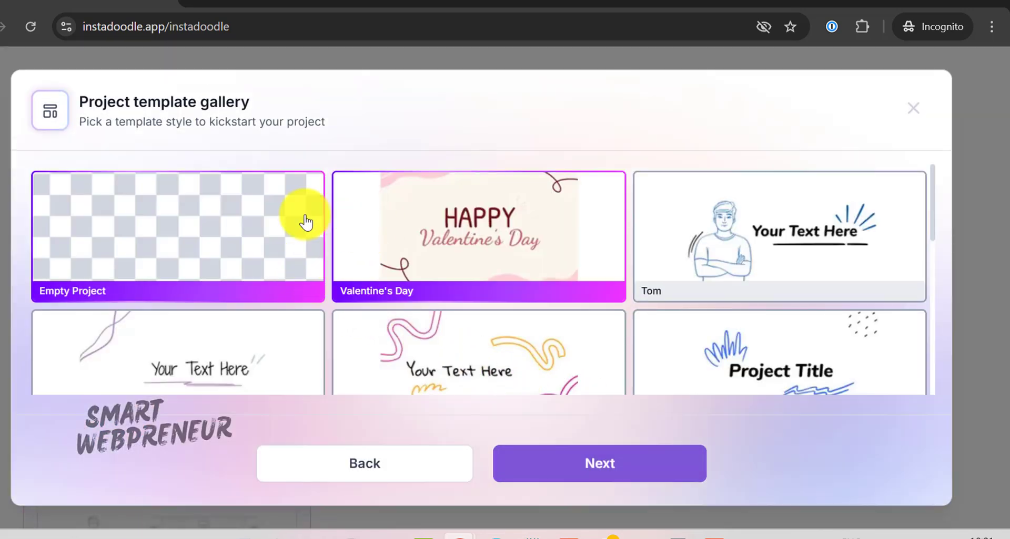
scroll(532, 219, down, 5)
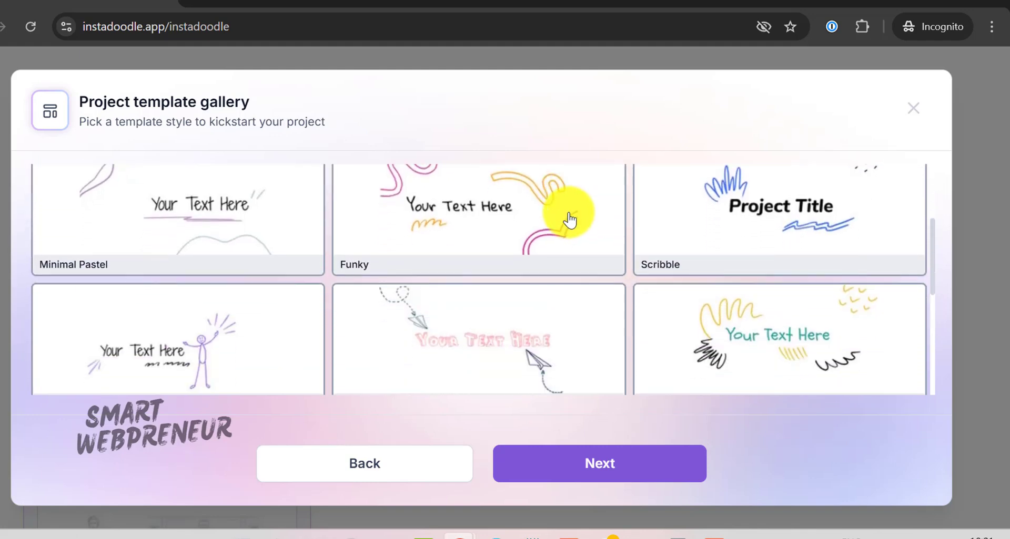
scroll(578, 219, down, 2)
scroll(458, 286, up, 7)
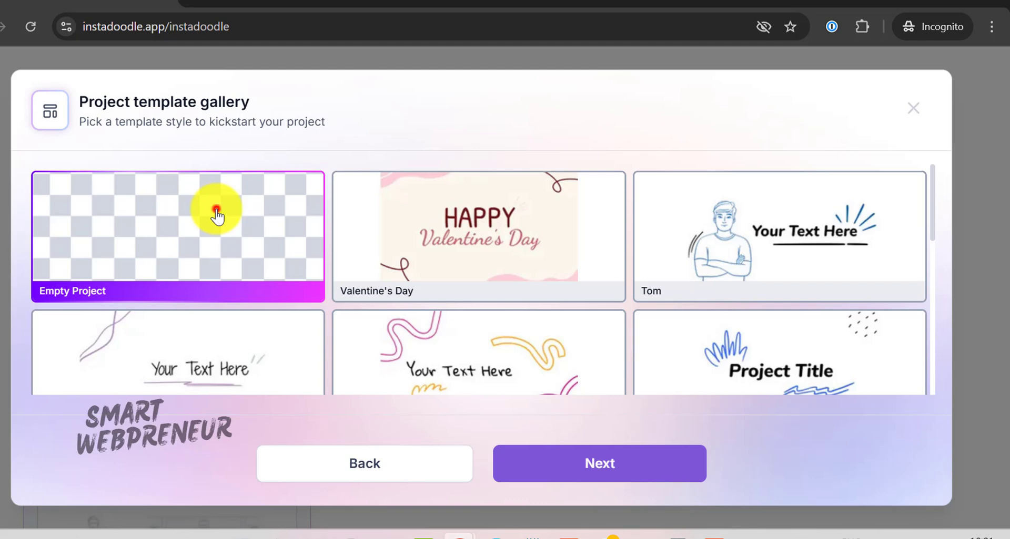
click(216, 210)
click(643, 464)
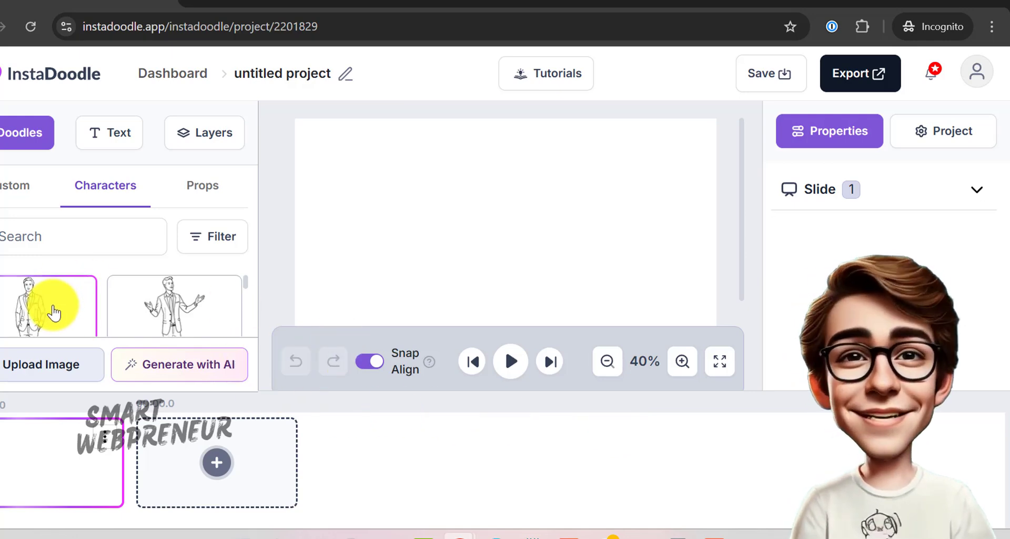
Rename the untitled project to 'This is a DEMO'.
click(332, 70)
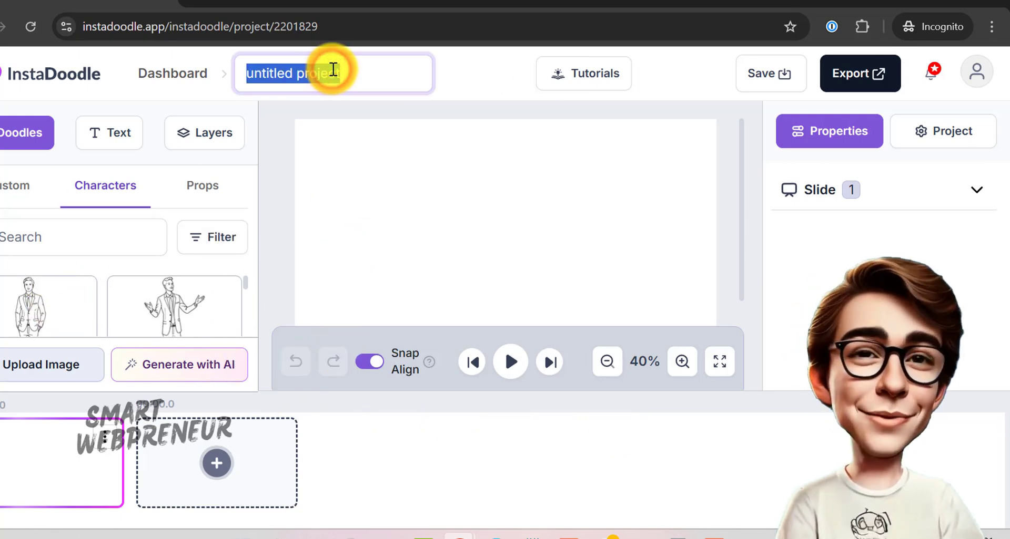
text(This is a D)
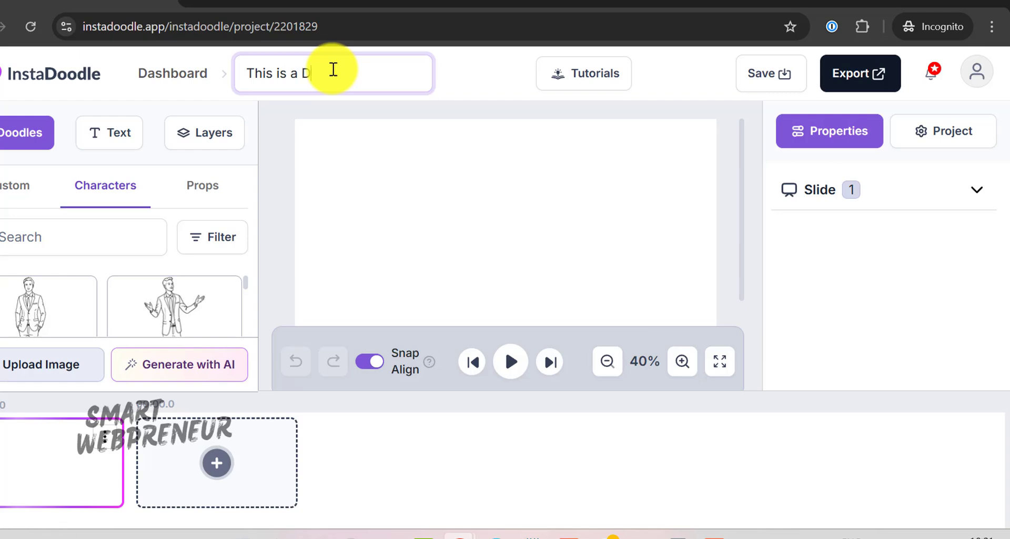
text(EMO)
key(Return)
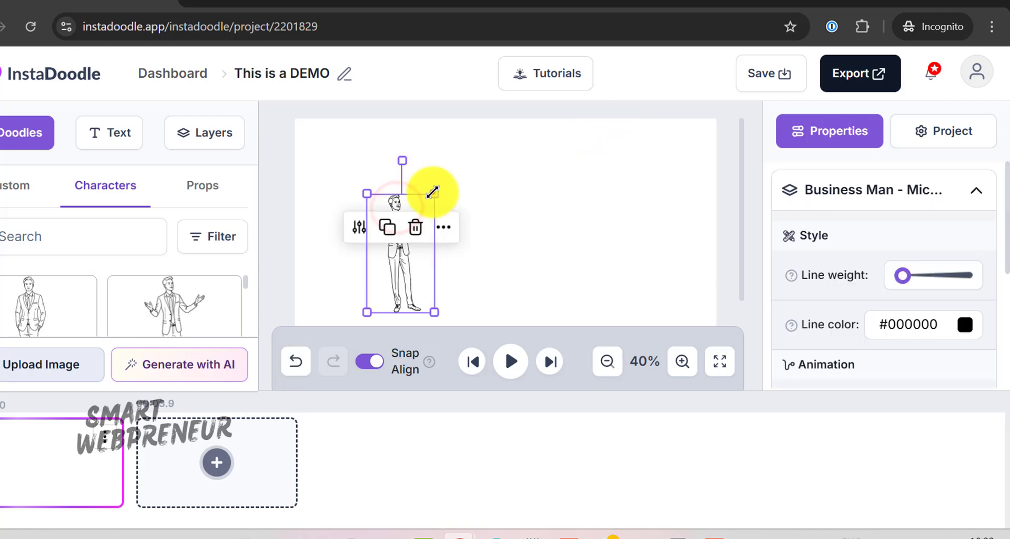
Add a Business Man character to slide 1 and preview its drawing animation.
click(433, 191)
click(506, 361)
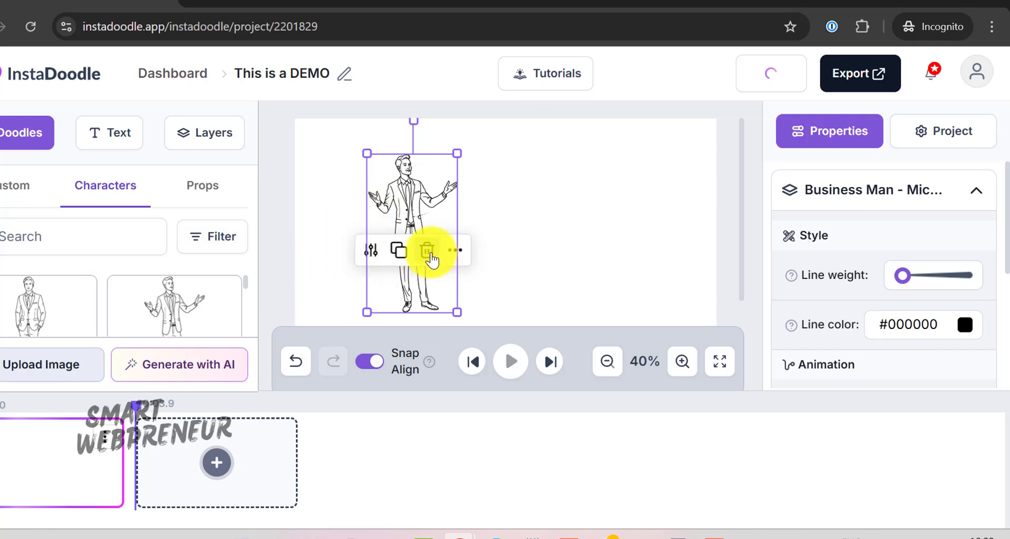
click(323, 209)
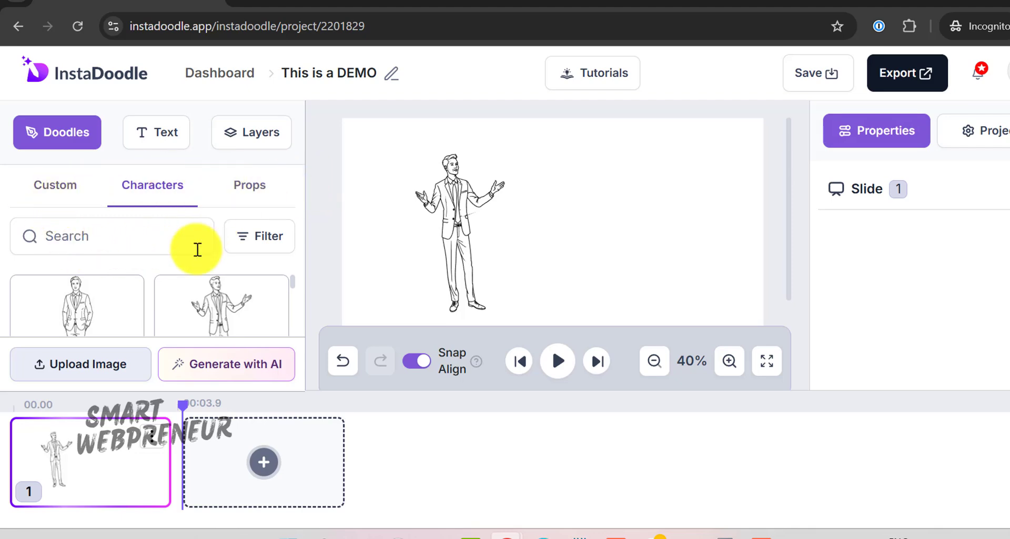
Place a Business Woman character on the slide and move her up, right of the businessman.
scroll(223, 301, down, 1)
scroll(223, 295, up, 1)
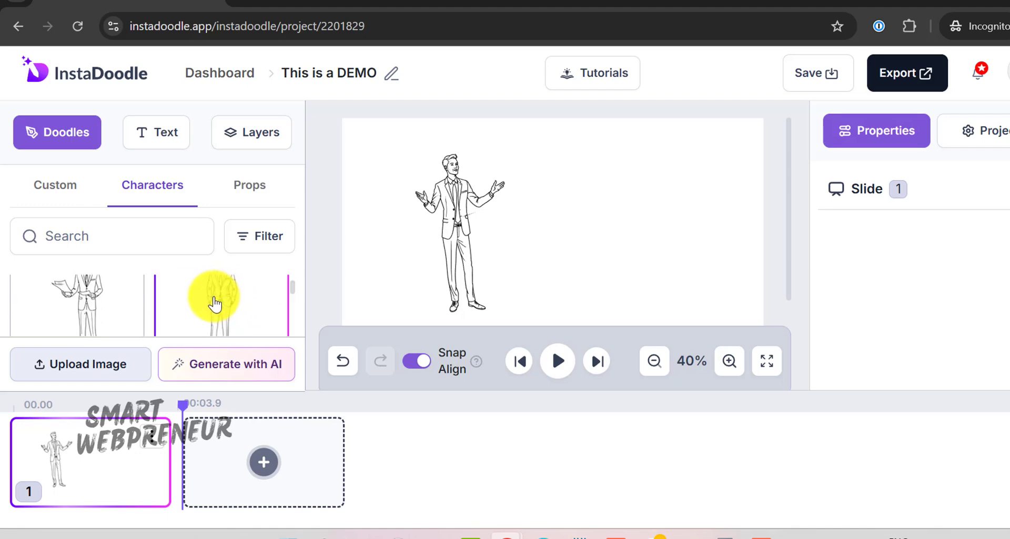
scroll(200, 291, down, 1)
scroll(181, 290, up, 1)
scroll(173, 290, down, 1)
scroll(164, 287, up, 1)
scroll(163, 288, down, 1)
scroll(160, 287, up, 1)
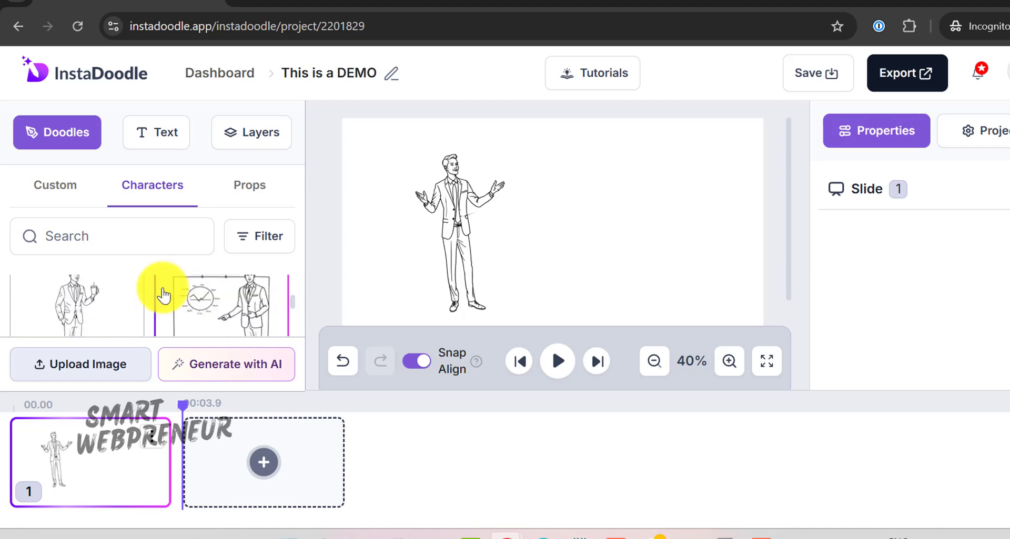
scroll(137, 305, down, 2)
mouse_move(196, 310)
mouse_down()
mouse_move(492, 286)
mouse_move(604, 236)
mouse_up()
click(615, 245)
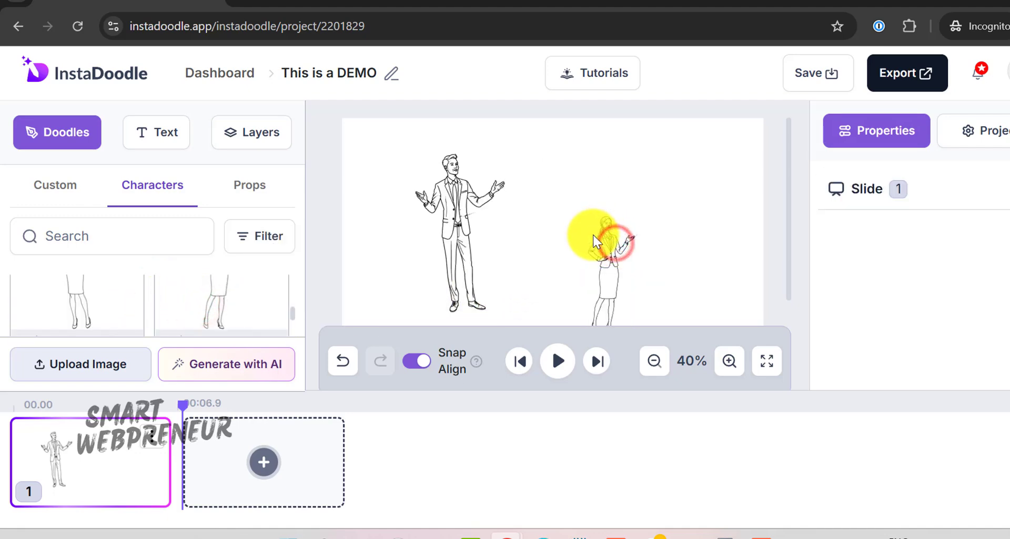
click(597, 239)
drag(601, 225, 630, 196)
click(486, 158)
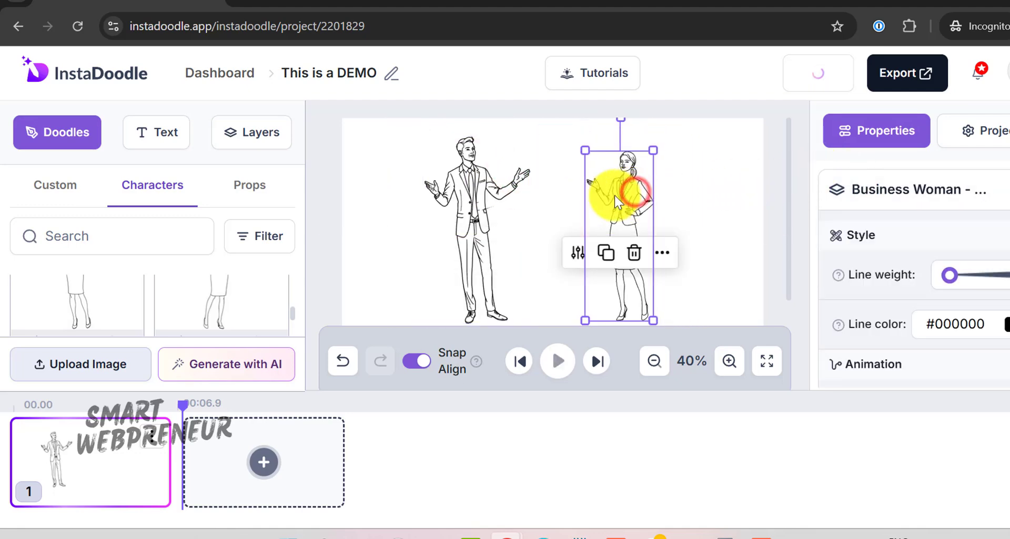
Search props for 'chair' and place the Home Office Chair left of the businessman.
click(264, 185)
scroll(184, 289, down, 5)
click(94, 239)
text(chair)
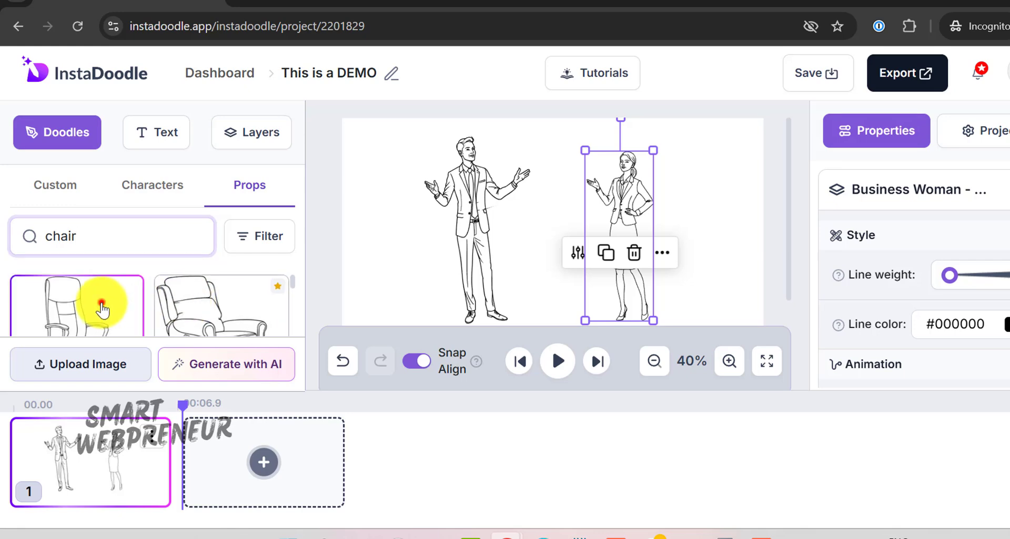
click(97, 301)
drag(555, 234, 385, 259)
Add a Student Chair and position it beside the businesswoman.
scroll(208, 302, down, 3)
scroll(255, 297, down, 5)
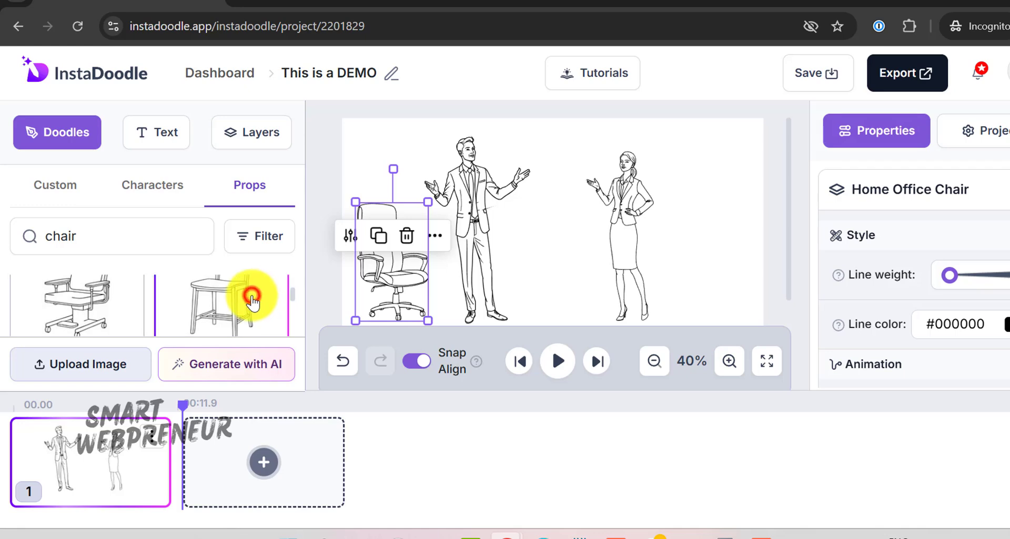
click(252, 297)
drag(560, 249, 719, 279)
Browse the text fonts, try Permanent Marker, and dismiss the Pro upgrade offer.
click(406, 242)
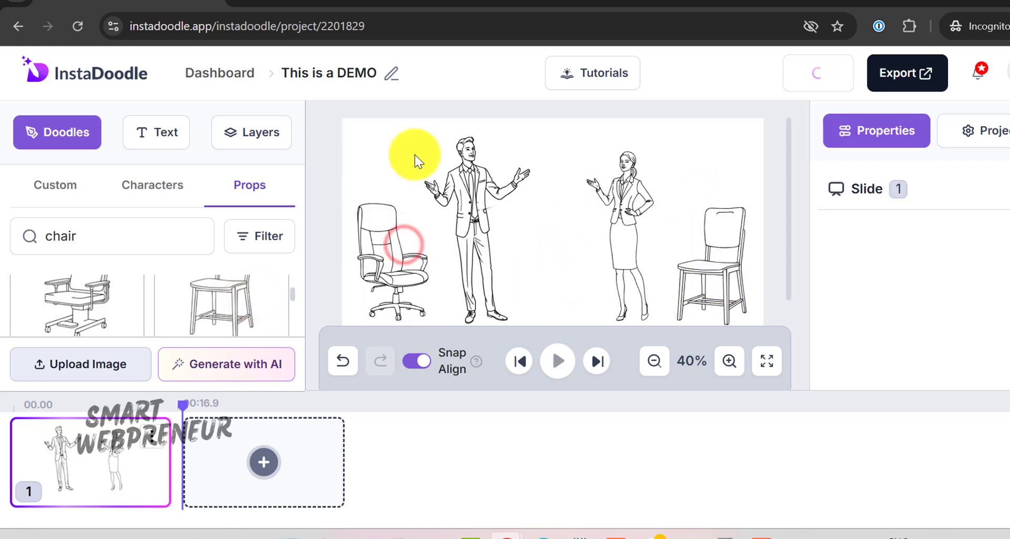
click(164, 140)
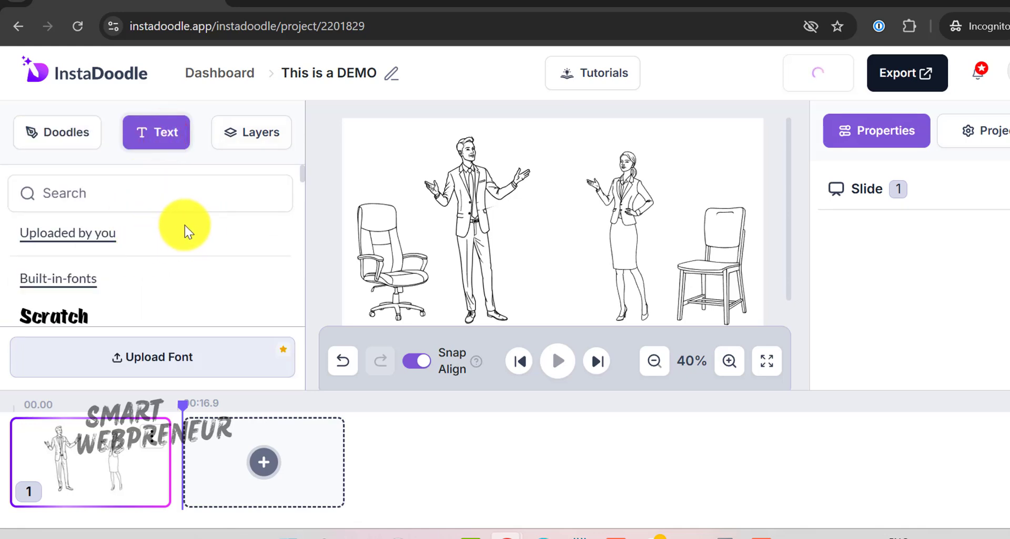
scroll(184, 226, down, 2)
scroll(172, 240, down, 2)
scroll(172, 240, down, 4)
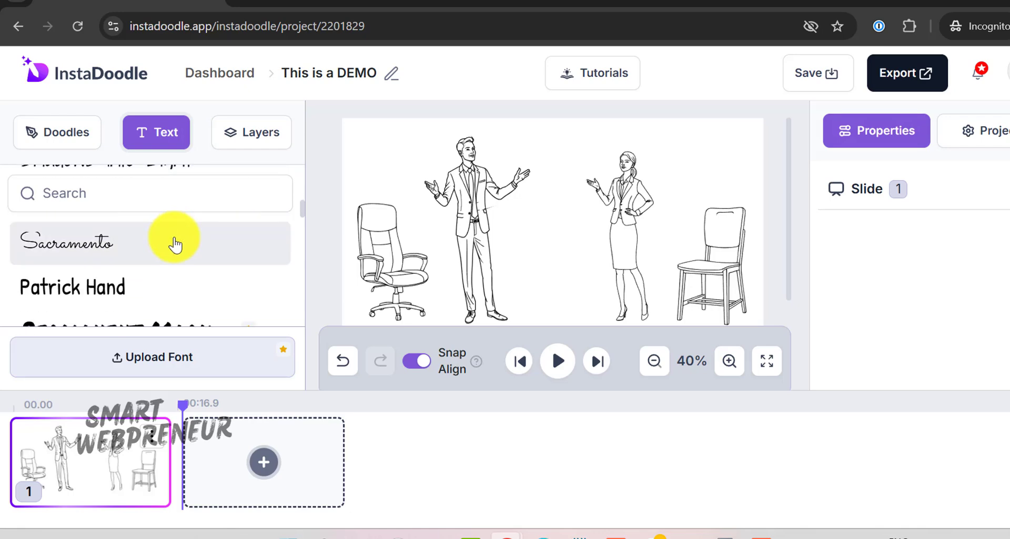
scroll(175, 246, down, 2)
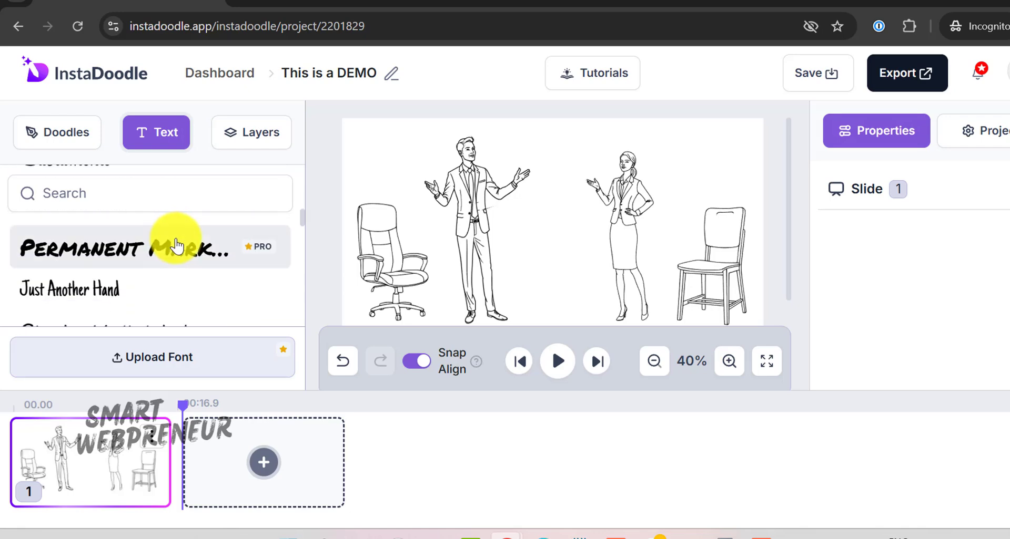
click(200, 257)
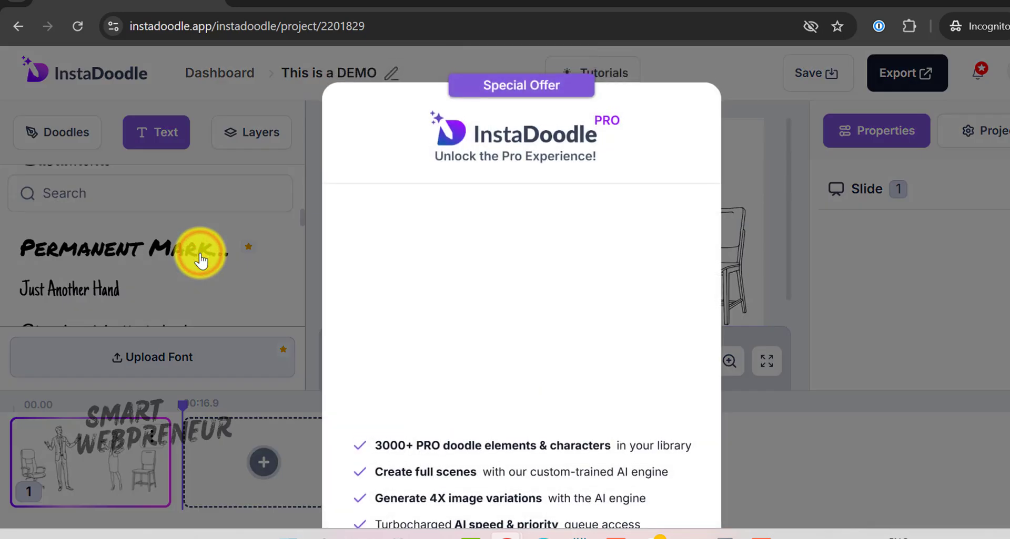
click(793, 151)
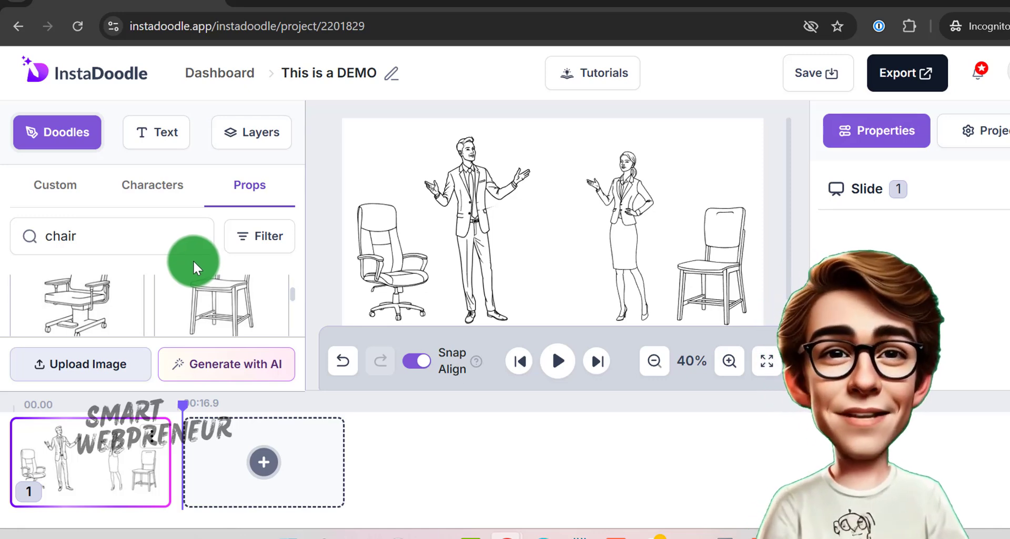
Open the Upload Image dialog and close it without uploading anything.
scroll(188, 276, down, 2)
scroll(190, 282, down, 1)
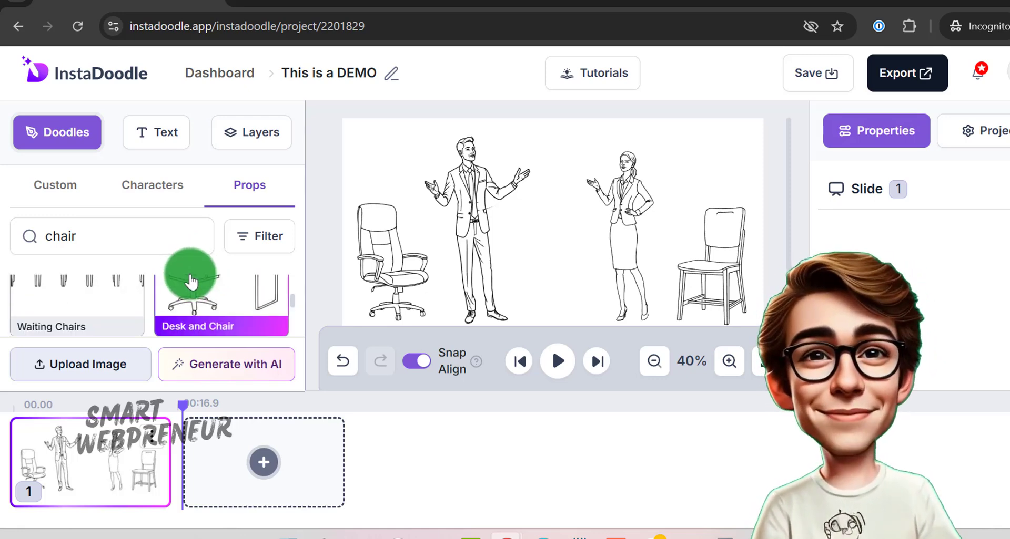
scroll(202, 300, down, 2)
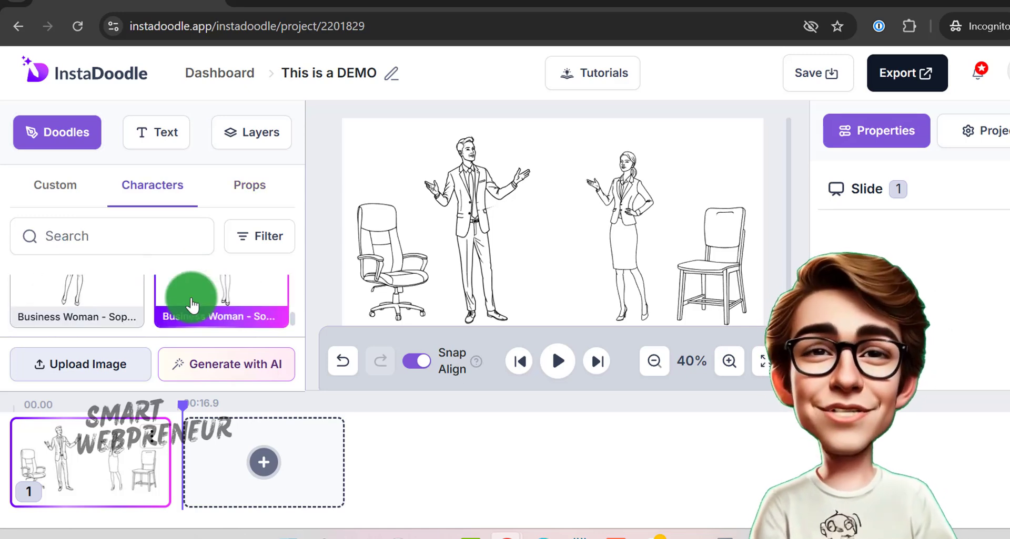
scroll(191, 304, down, 1)
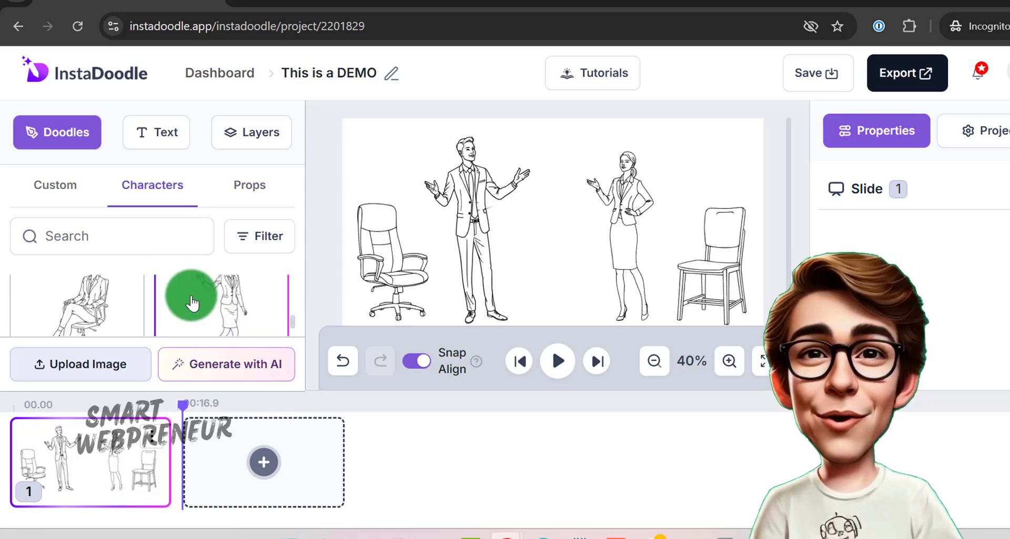
click(90, 366)
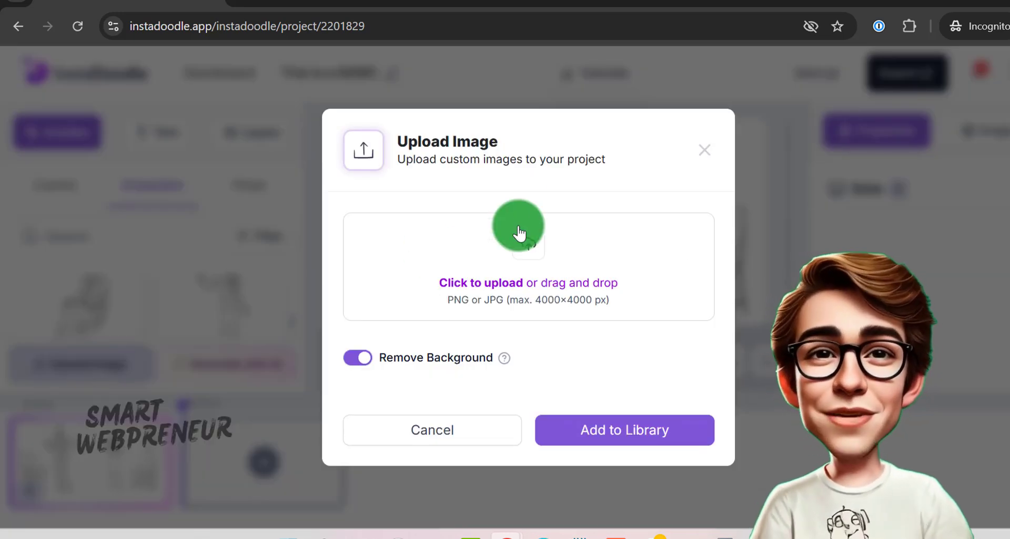
click(711, 157)
Search characters for 'child' and place the children-at-desks doodle between the two business figures.
text(child)
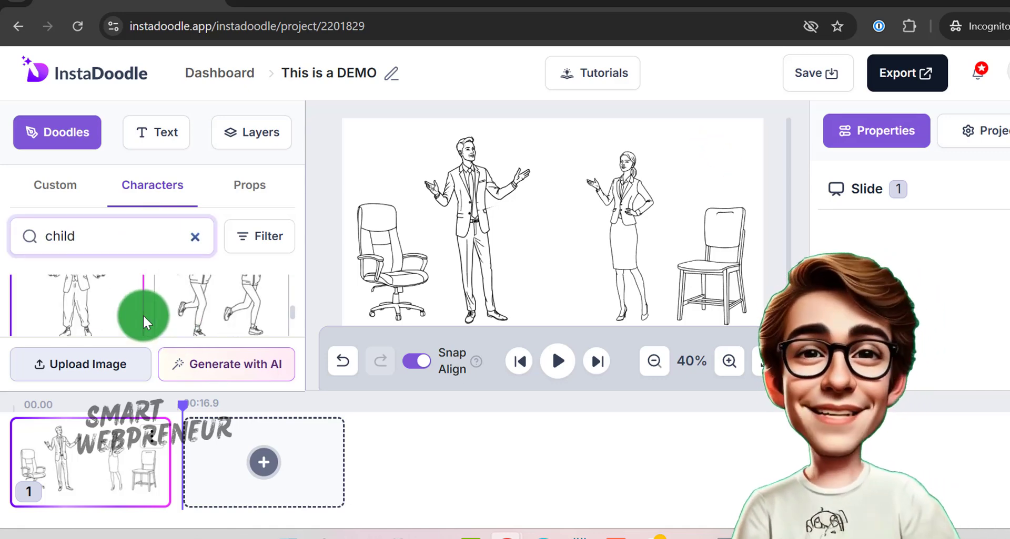
scroll(143, 314, down, 2)
scroll(154, 316, down, 3)
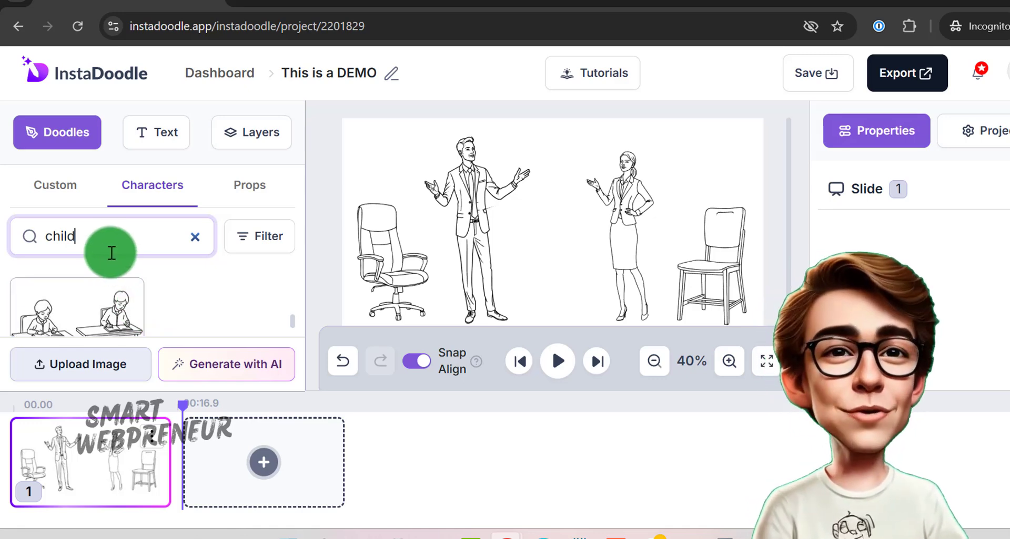
mouse_move(101, 309)
mouse_down()
mouse_move(92, 305)
mouse_move(459, 289)
mouse_move(557, 247)
mouse_up()
click(591, 273)
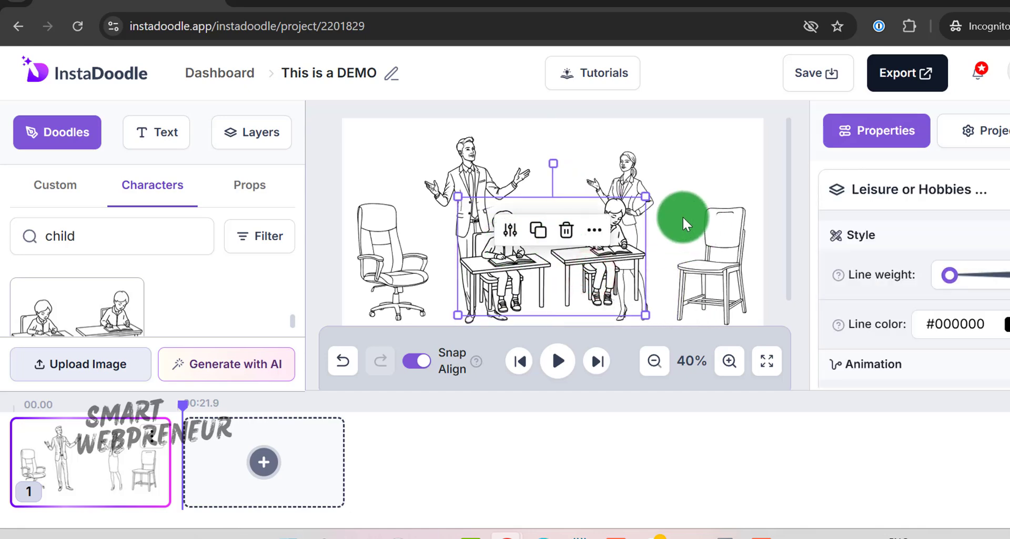
drag(707, 240, 729, 242)
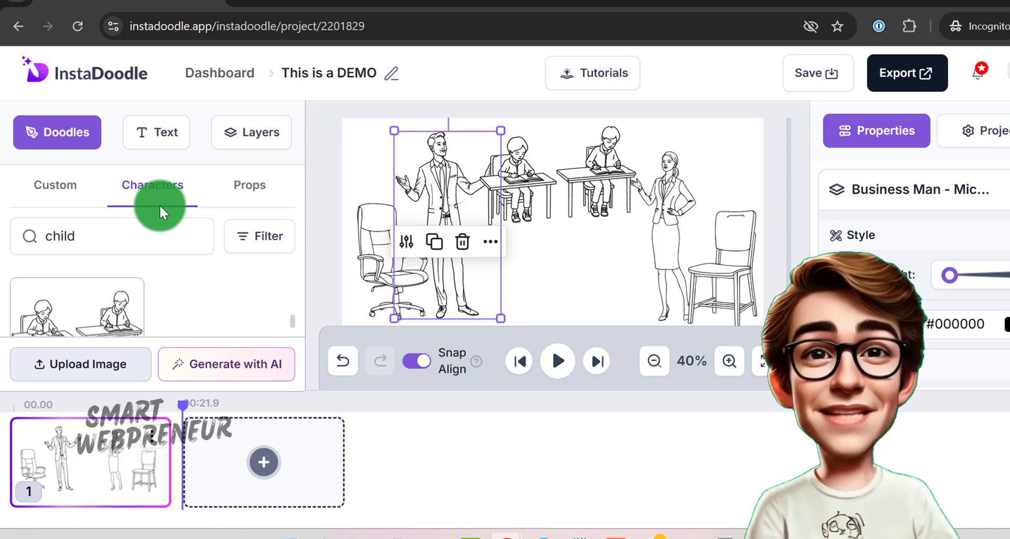
click(73, 180)
click(582, 237)
click(552, 181)
Add the horseman-2 custom doodle, move it to the upper middle, enlarge it, and preview.
click(473, 125)
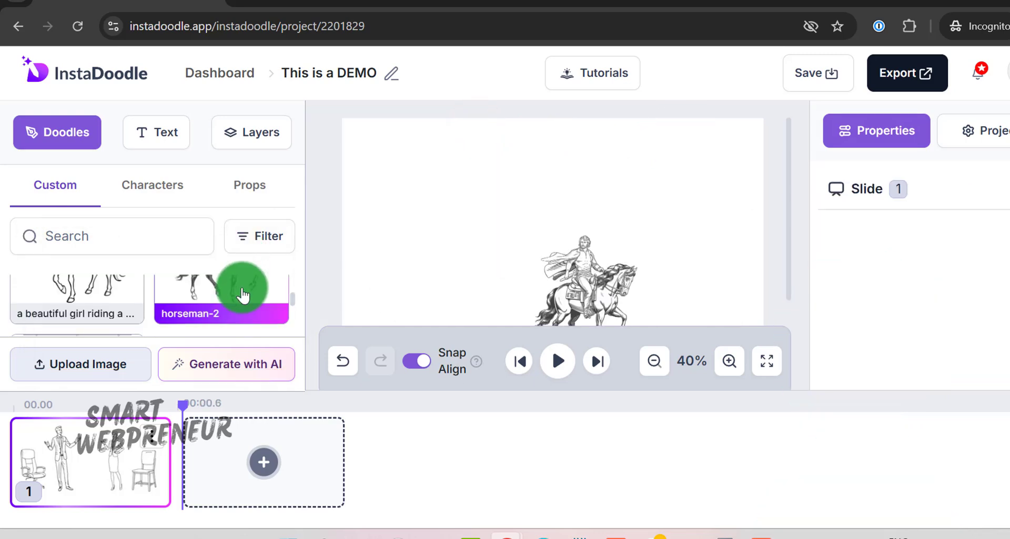
click(531, 271)
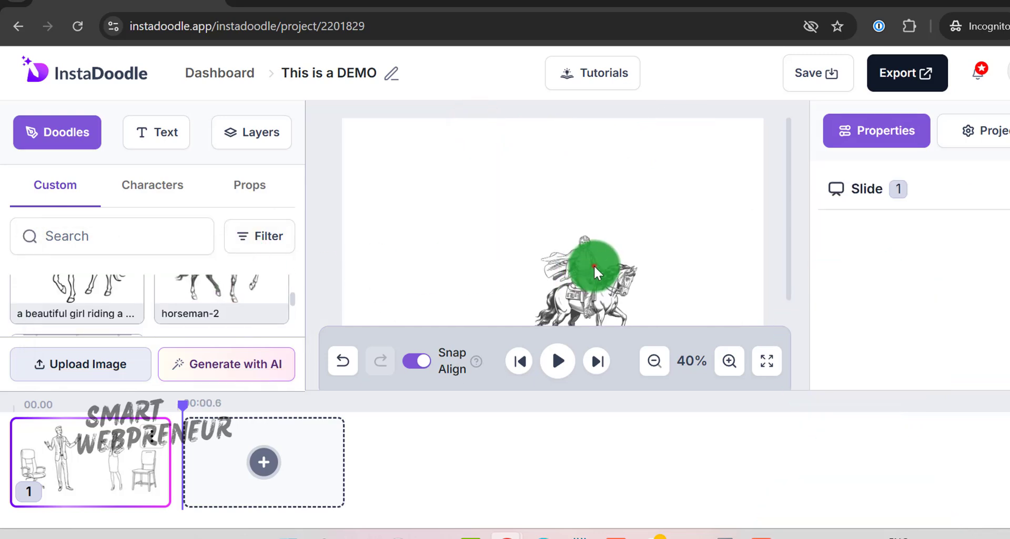
drag(568, 250, 482, 164)
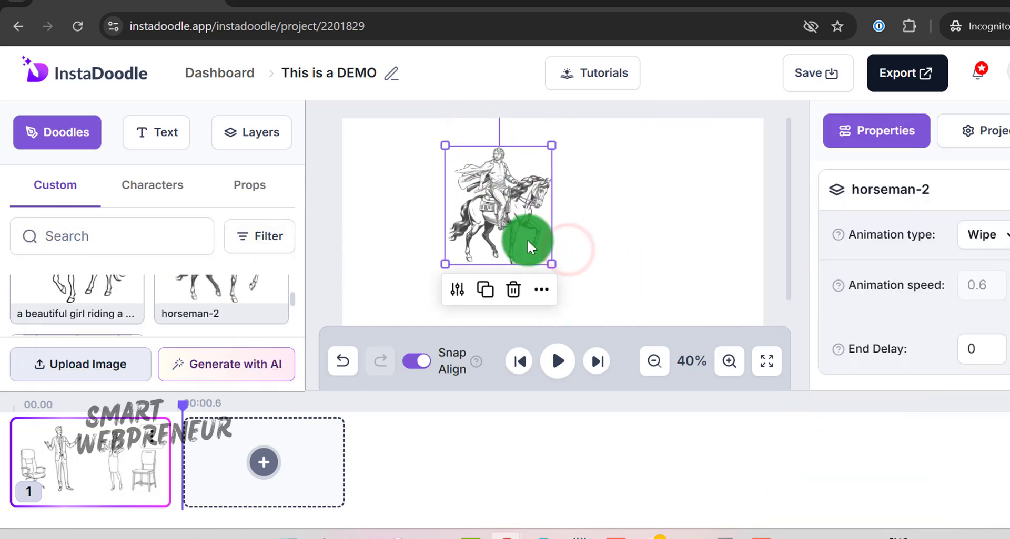
drag(551, 263, 633, 298)
click(704, 225)
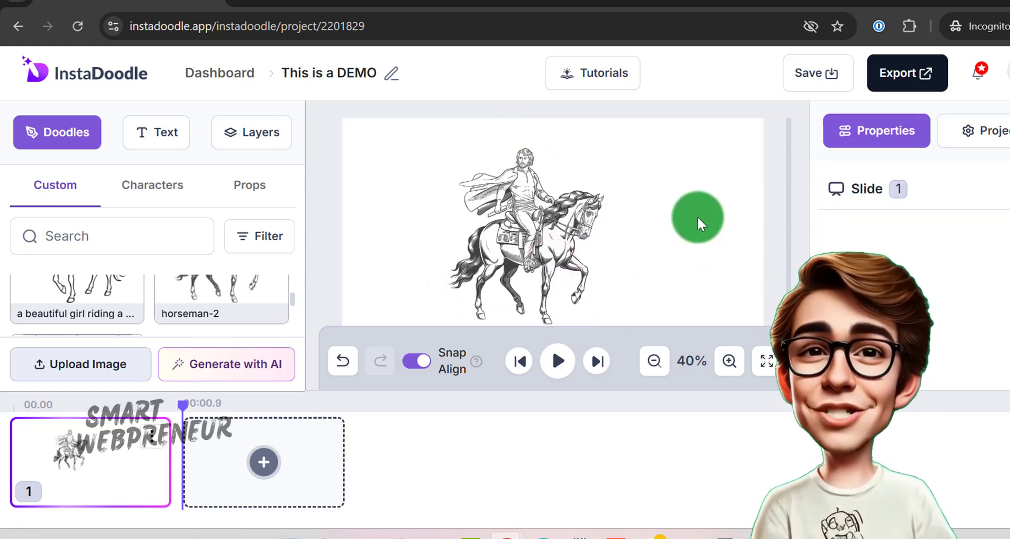
click(559, 361)
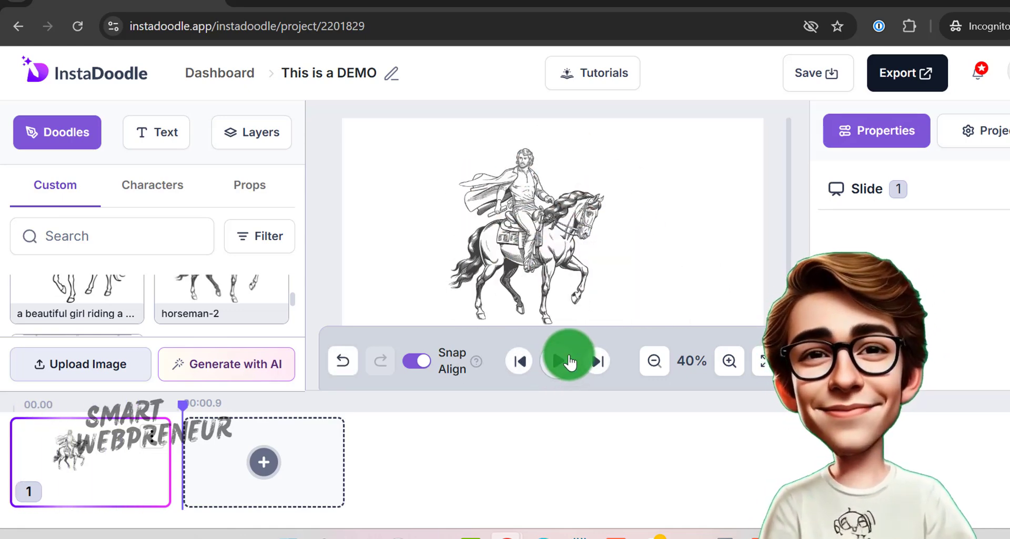
Shift the horseman toward the left and replay the slide's drawing animation.
click(484, 209)
drag(509, 195, 461, 179)
click(568, 363)
click(563, 363)
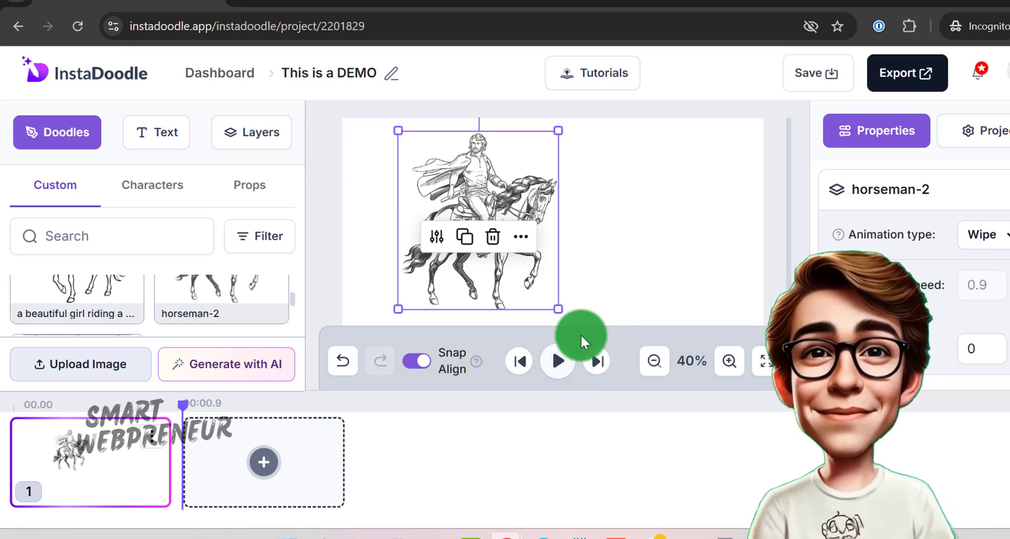
click(560, 363)
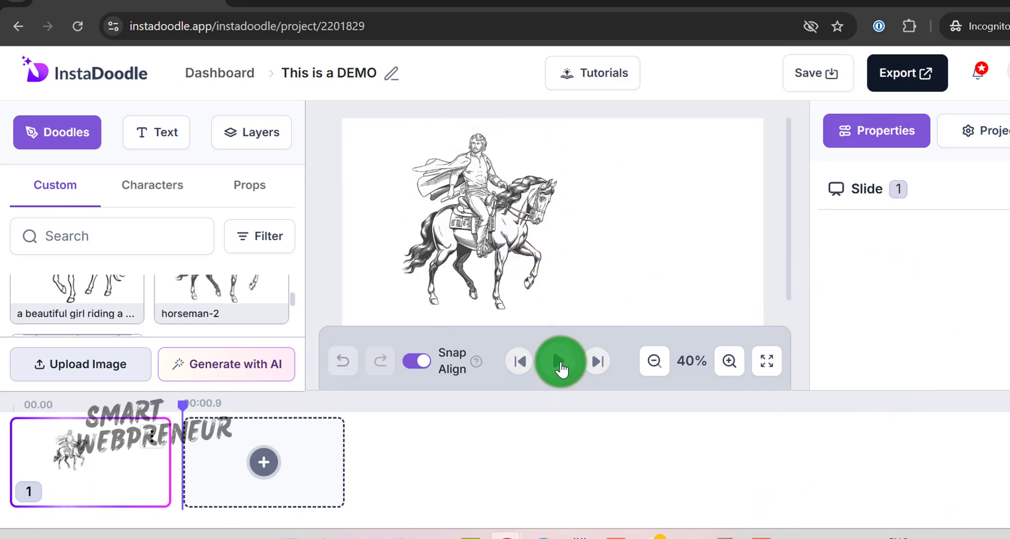
click(558, 363)
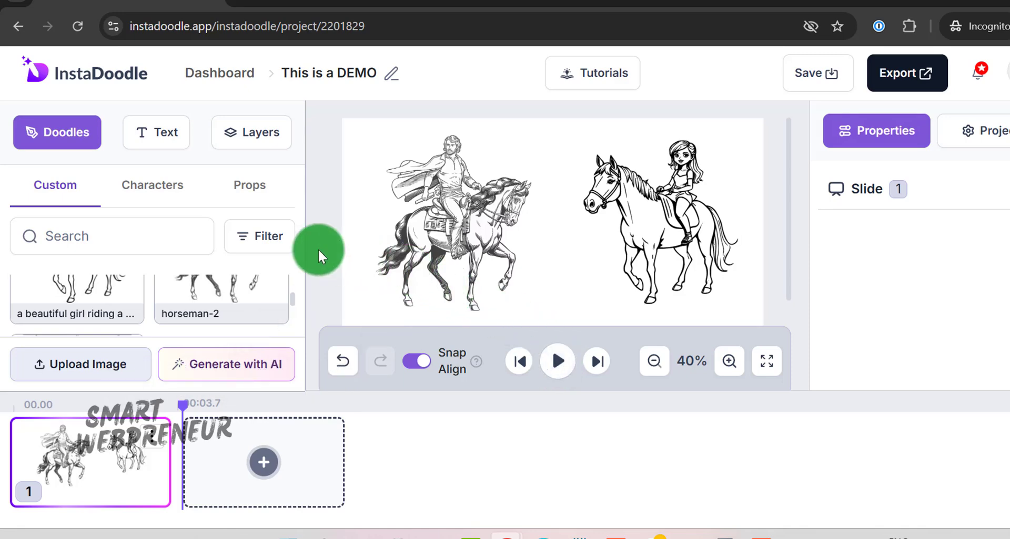
click(433, 216)
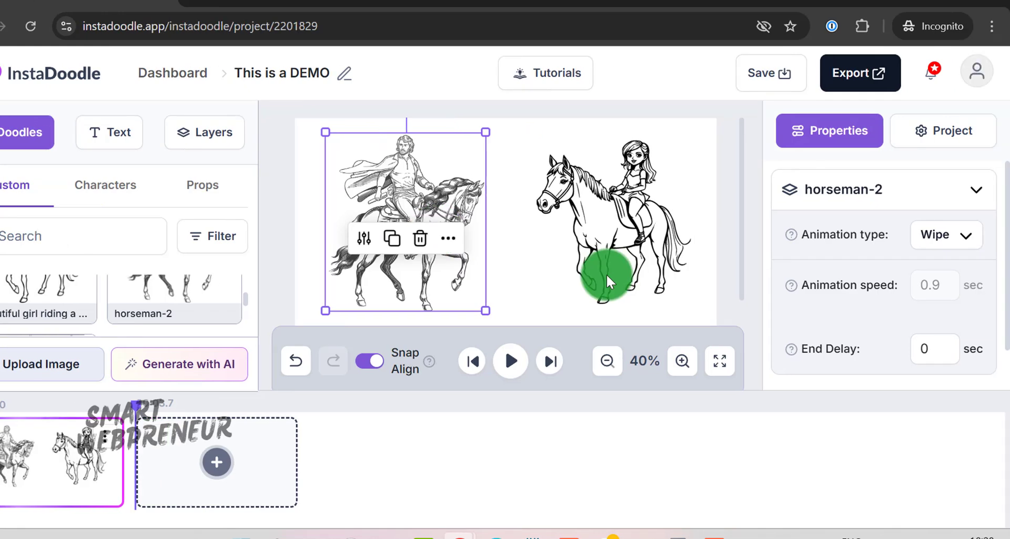
Thicken the girl-on-horse doodle's lines with the Line weight slider.
click(599, 282)
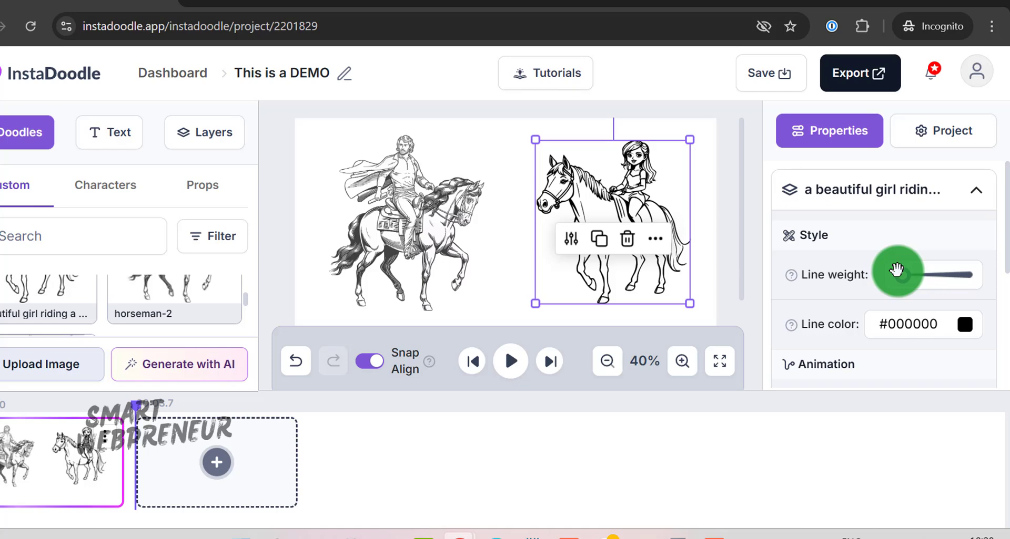
mouse_move(901, 280)
mouse_down()
mouse_move(995, 288)
mouse_move(913, 283)
mouse_up()
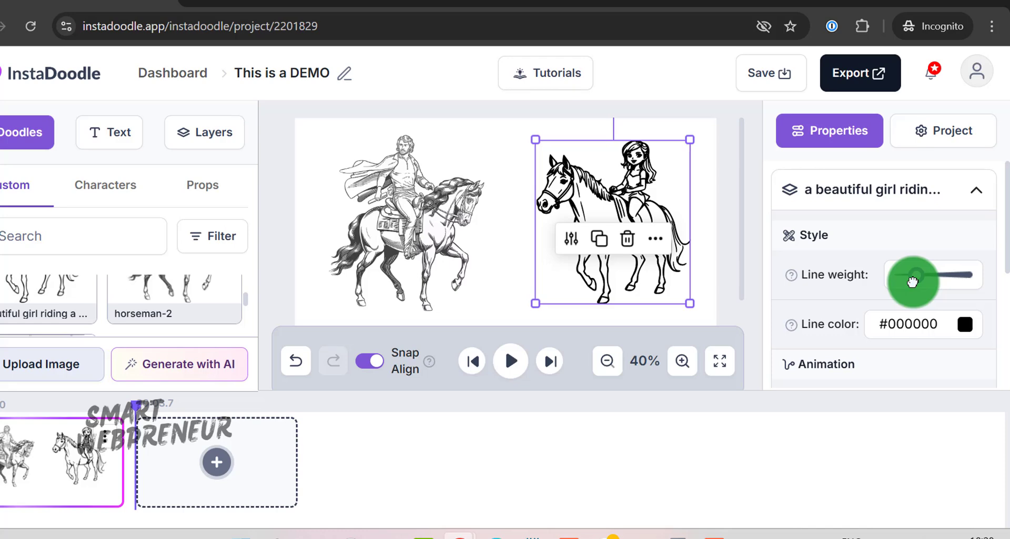
click(966, 330)
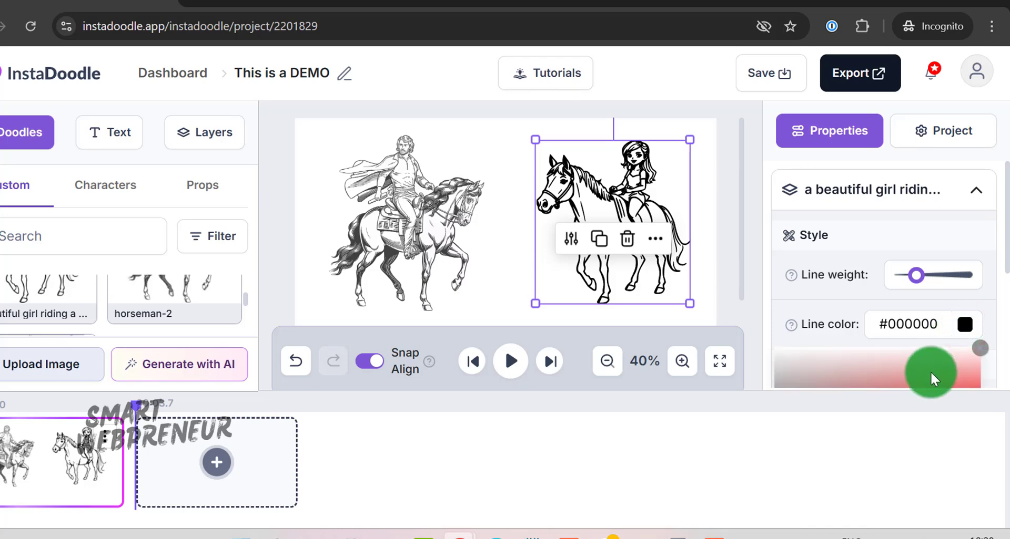
click(998, 395)
Recolour the girl-on-horse lines to a dark blue and play the slide animation.
click(965, 324)
mouse_move(935, 252)
mouse_down()
mouse_move(917, 248)
mouse_move(926, 210)
mouse_move(927, 239)
mouse_move(890, 275)
mouse_move(932, 284)
mouse_move(940, 252)
mouse_move(923, 260)
mouse_up()
drag(859, 328, 847, 328)
click(915, 274)
drag(925, 271, 949, 277)
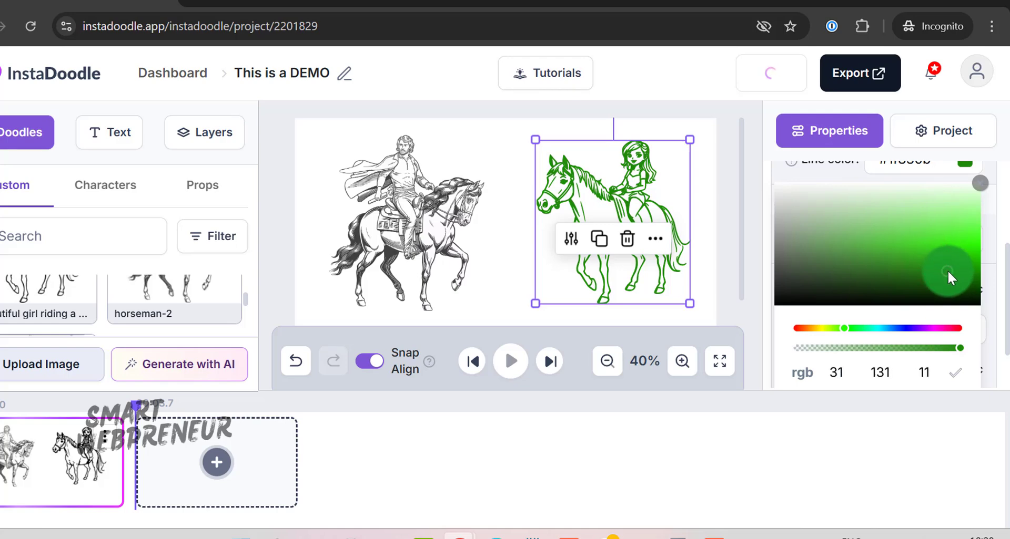
click(516, 241)
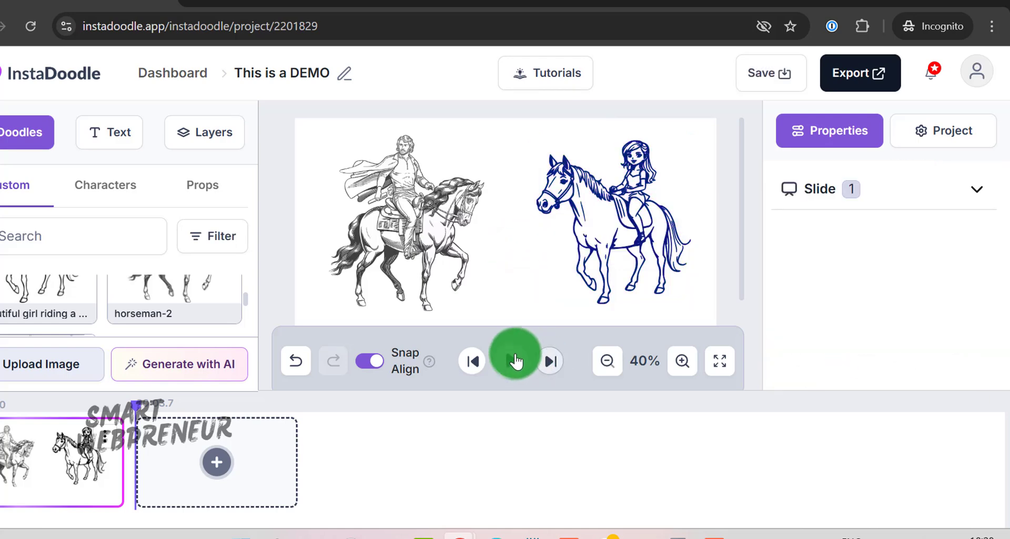
click(509, 358)
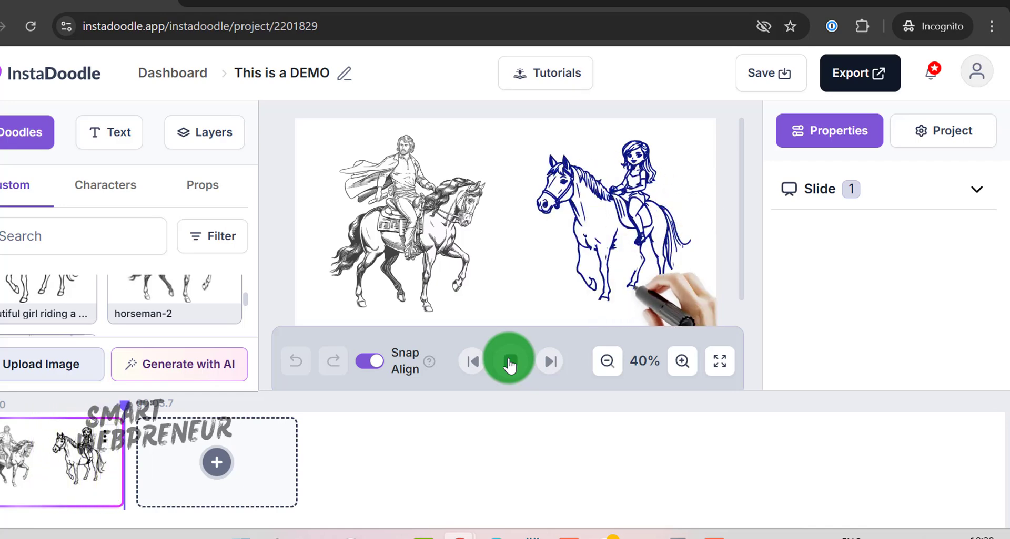
Delete the horseman image, centre the girl-on-horse doodle on the slide, and preview it.
click(610, 226)
scroll(845, 278, down, 3)
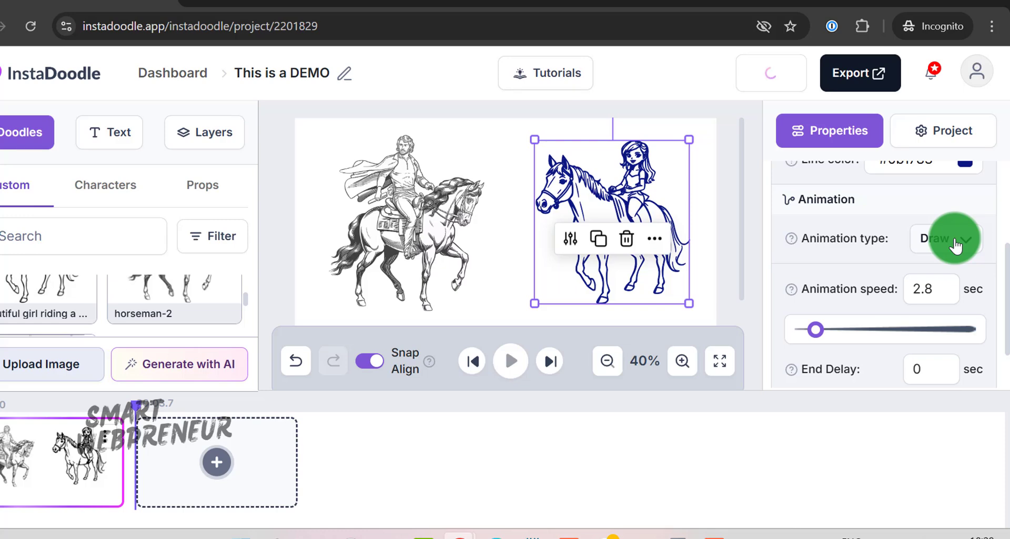
click(954, 241)
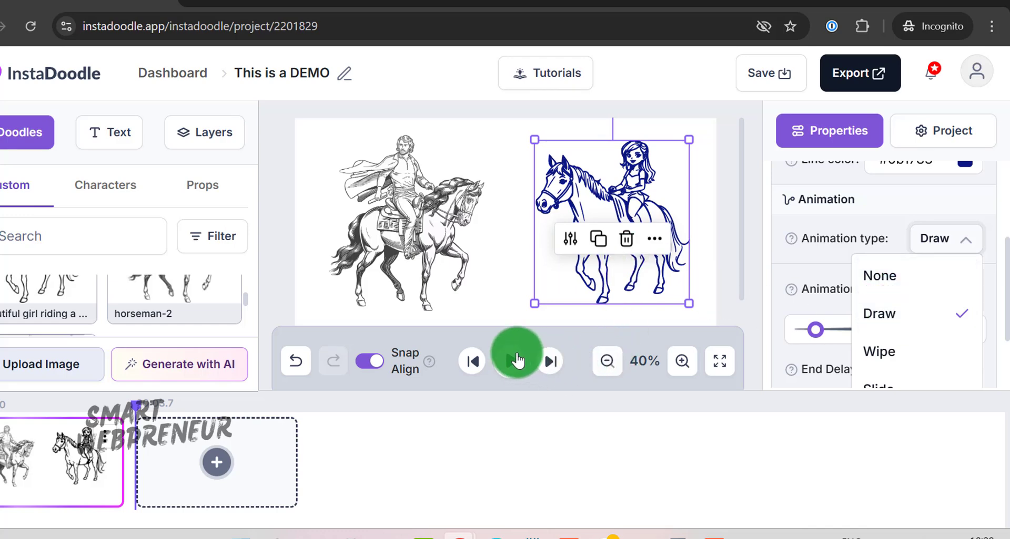
click(419, 239)
click(419, 236)
click(583, 205)
drag(524, 213, 463, 211)
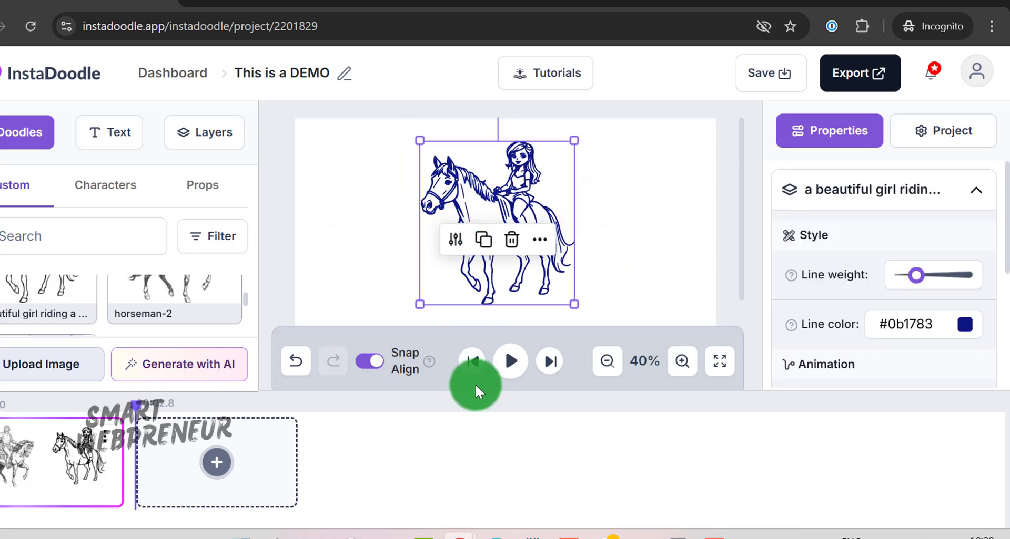
click(509, 366)
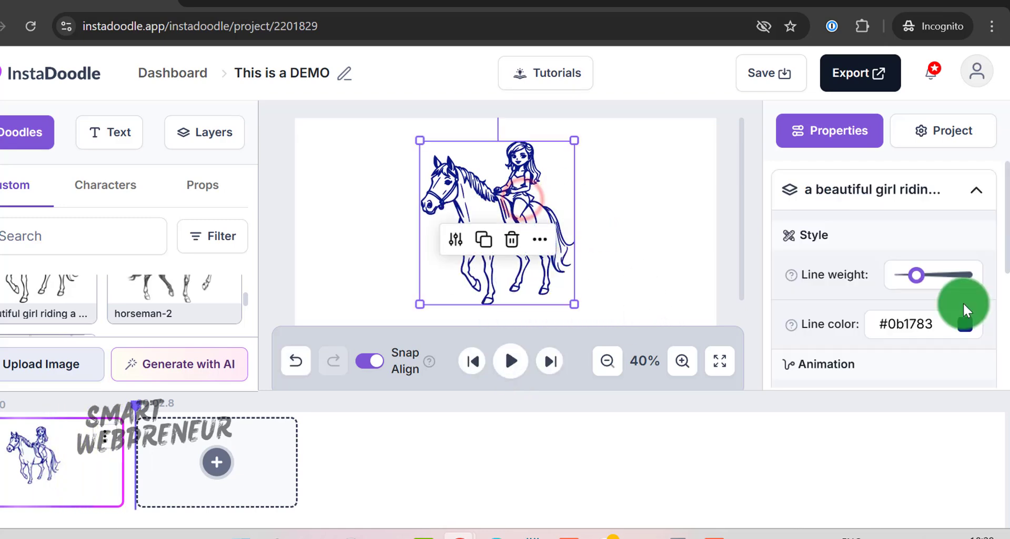
Try the Wipe and then the Slide animation on the horse doodle, previewing each.
scroll(965, 310, down, 3)
click(954, 255)
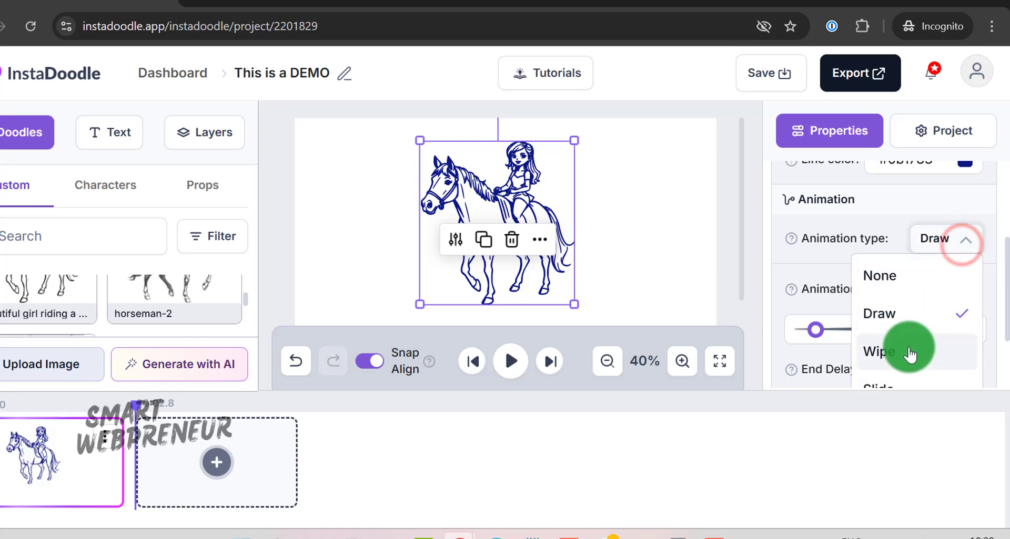
click(907, 349)
click(510, 361)
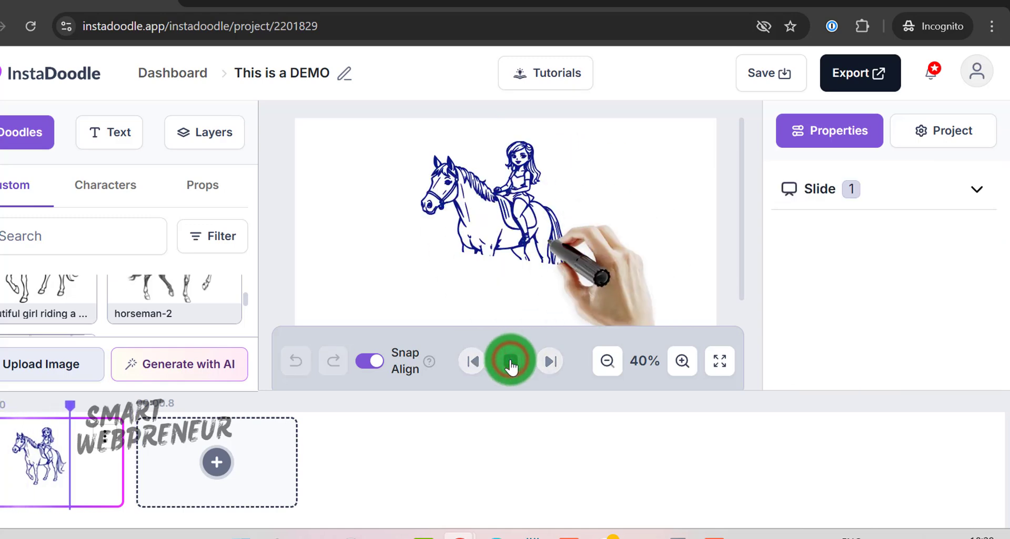
click(955, 247)
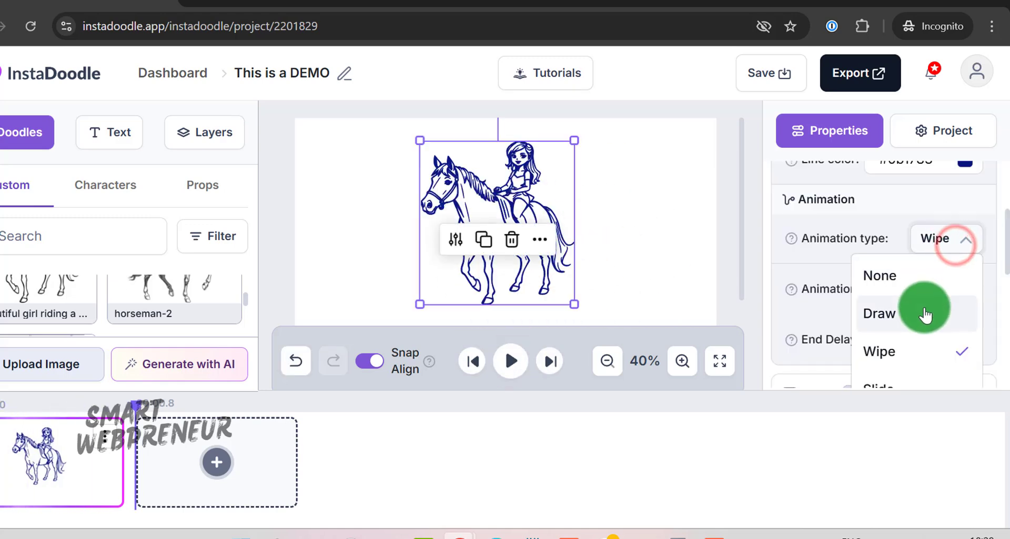
scroll(923, 315, down, 2)
click(914, 313)
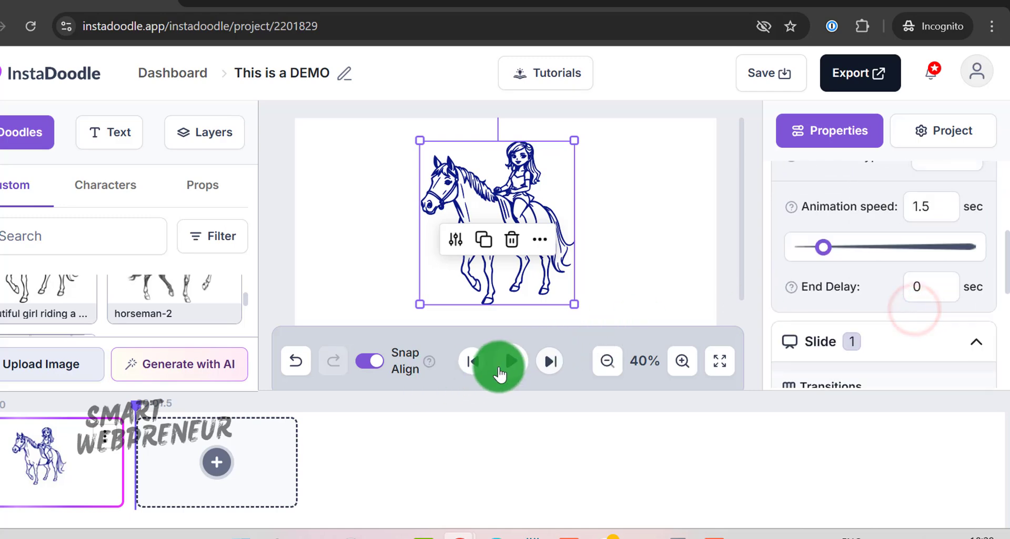
click(514, 361)
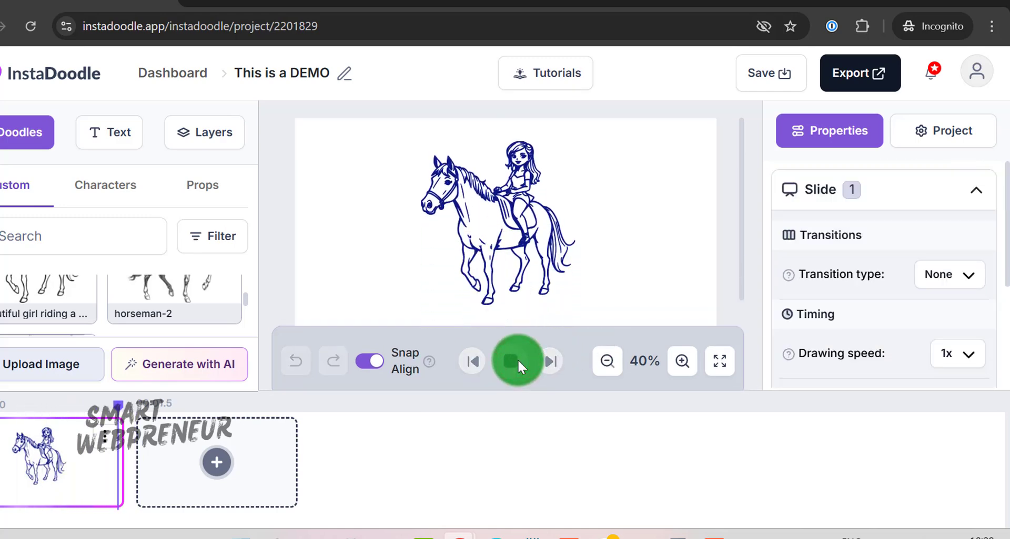
Try the Fade and then the Pop In animation on the horse doodle, previewing each.
click(925, 305)
click(917, 345)
click(515, 364)
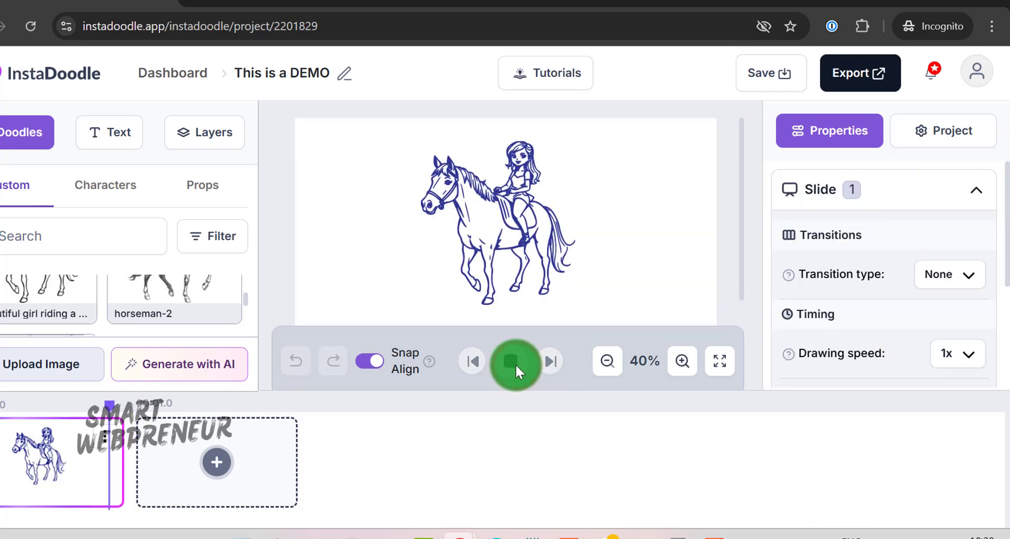
click(946, 287)
scroll(937, 311, down, 2)
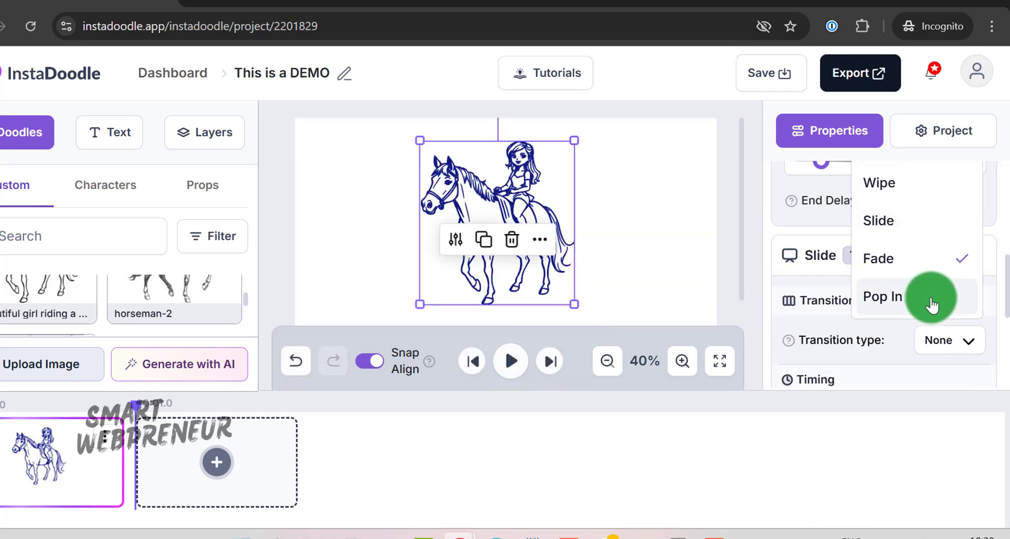
click(933, 297)
click(502, 360)
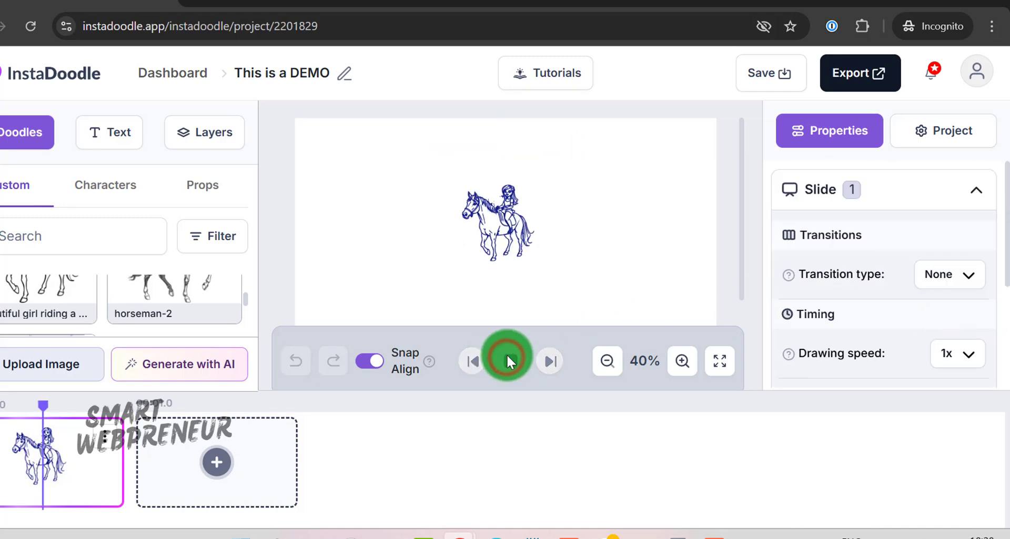
click(969, 238)
Set the horse doodle back to a Draw animation lasting 17.4 seconds and preview it.
click(914, 314)
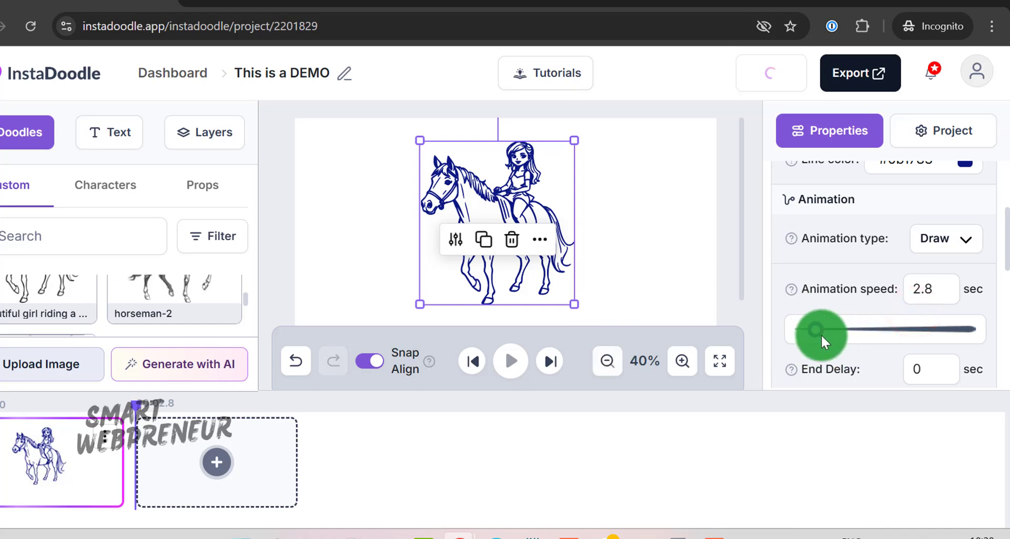
drag(834, 334, 897, 331)
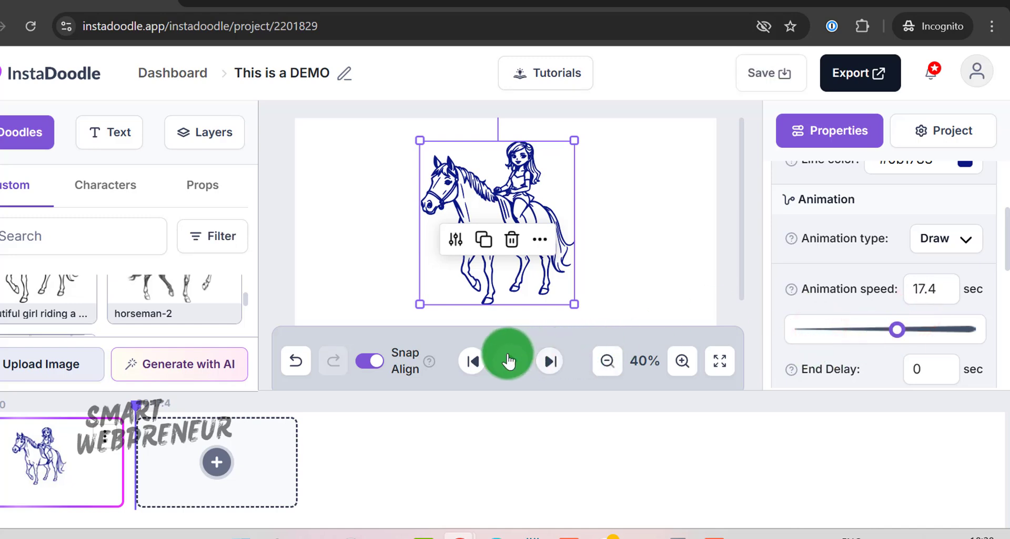
click(511, 357)
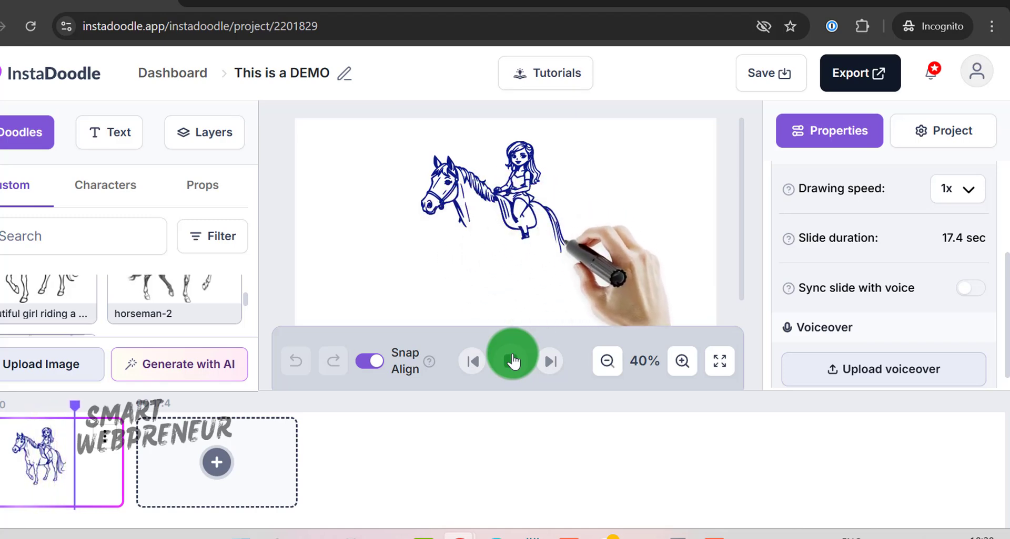
click(512, 362)
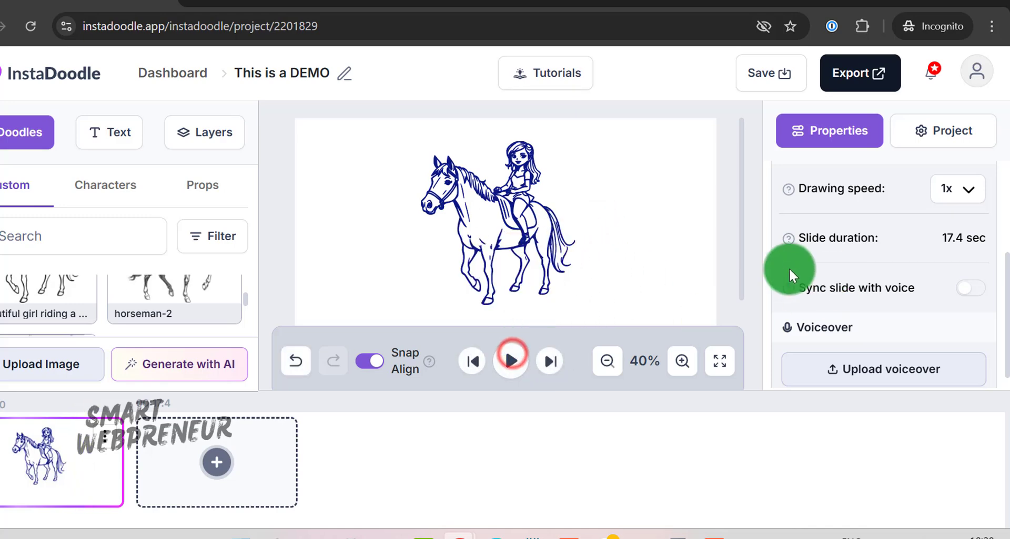
click(564, 214)
Preview the slide with the two running children beside the horse rider.
scroll(875, 273, down, 6)
scroll(875, 273, up, 2)
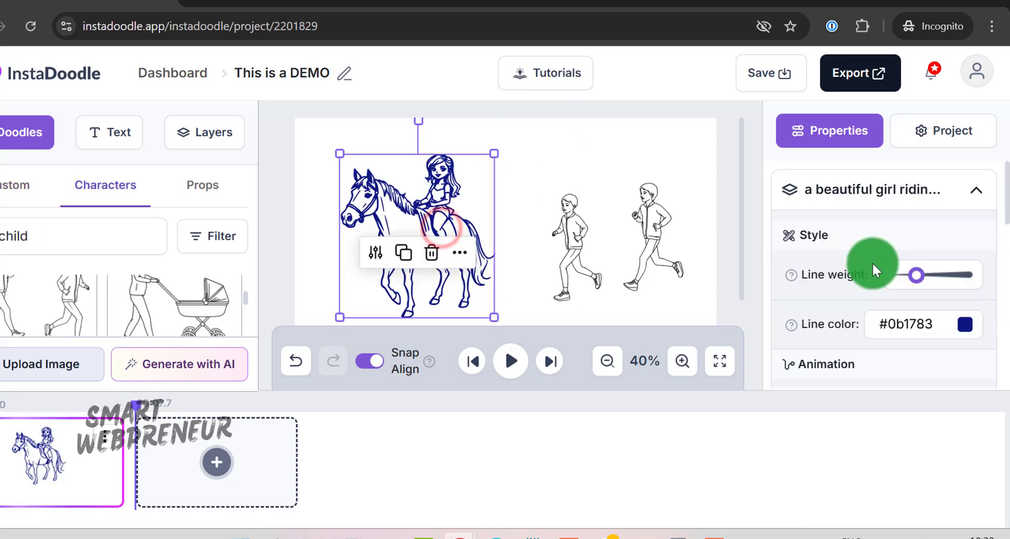
scroll(874, 266, down, 5)
scroll(875, 304, down, 2)
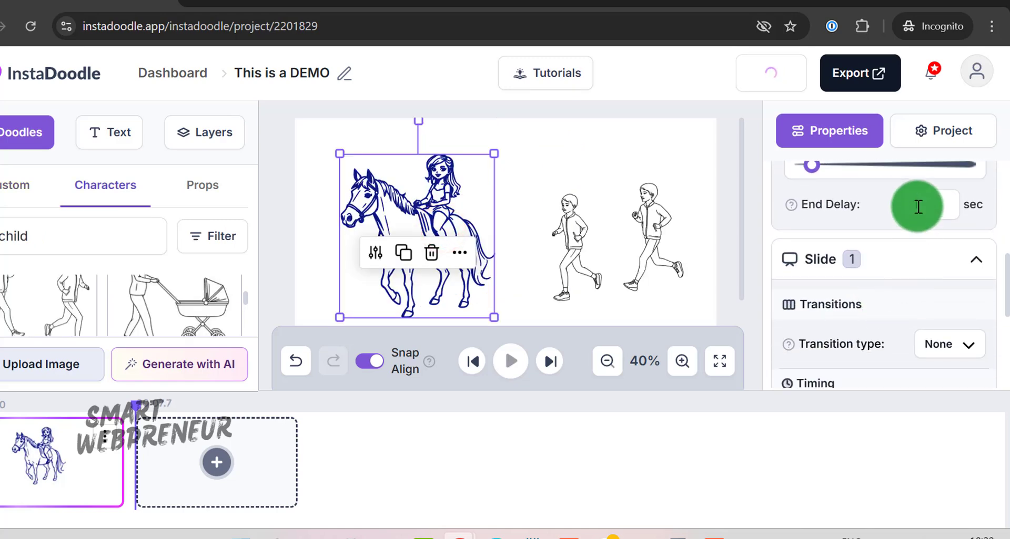
click(511, 361)
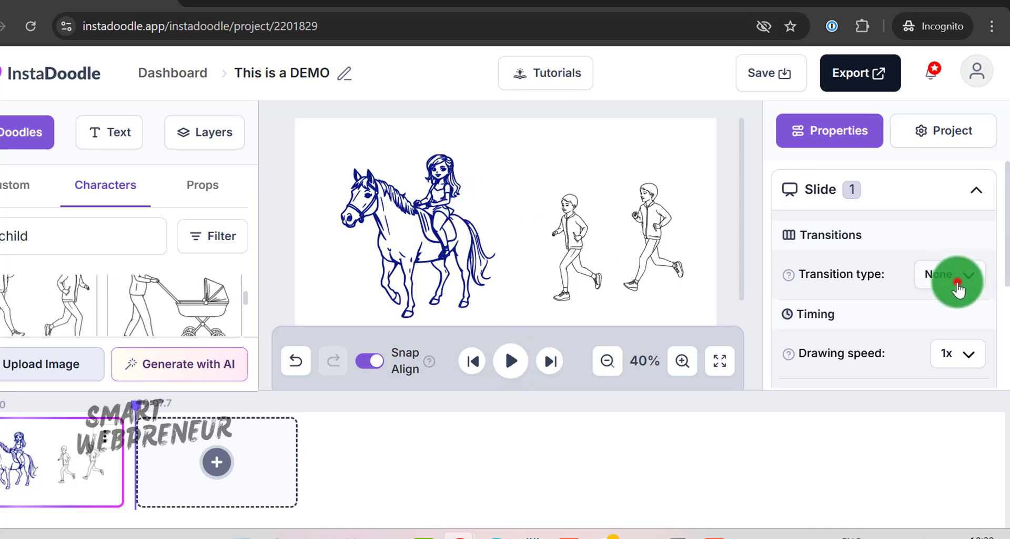
Leave the slide transition at None and the drawing speed at 1x.
click(957, 288)
scroll(897, 354, down, 2)
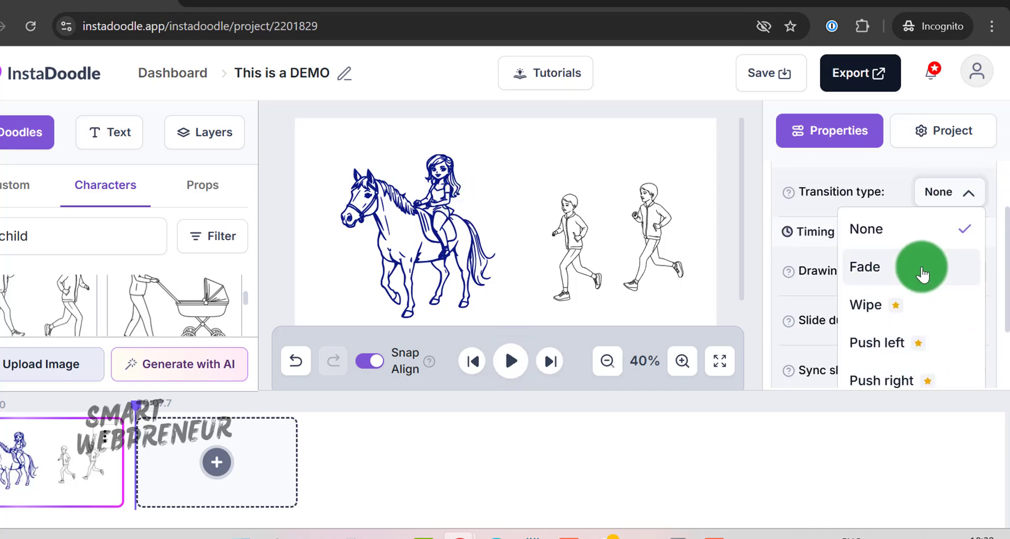
click(936, 214)
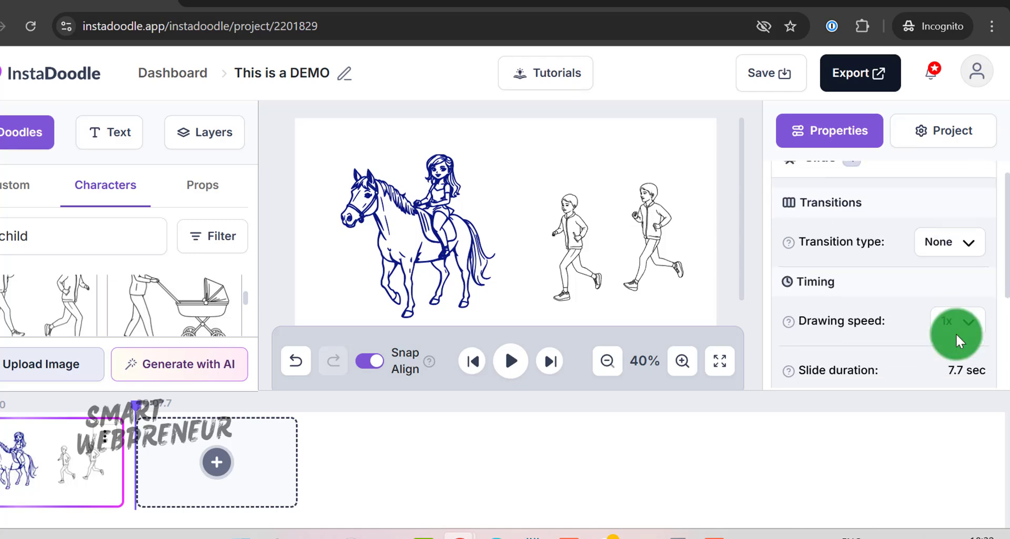
click(962, 271)
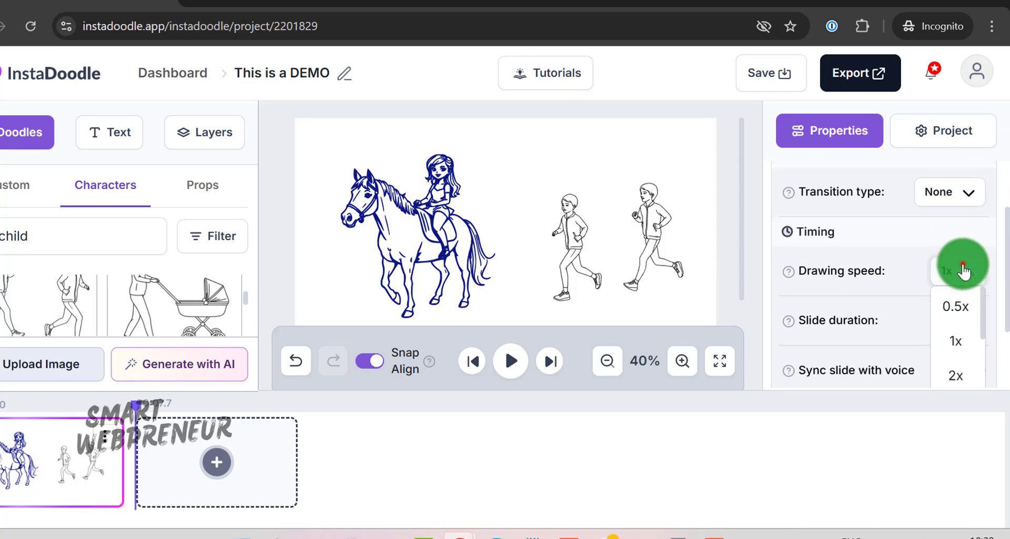
click(963, 271)
Start a voiceover upload, then cancel it without choosing a file.
scroll(946, 278, down, 2)
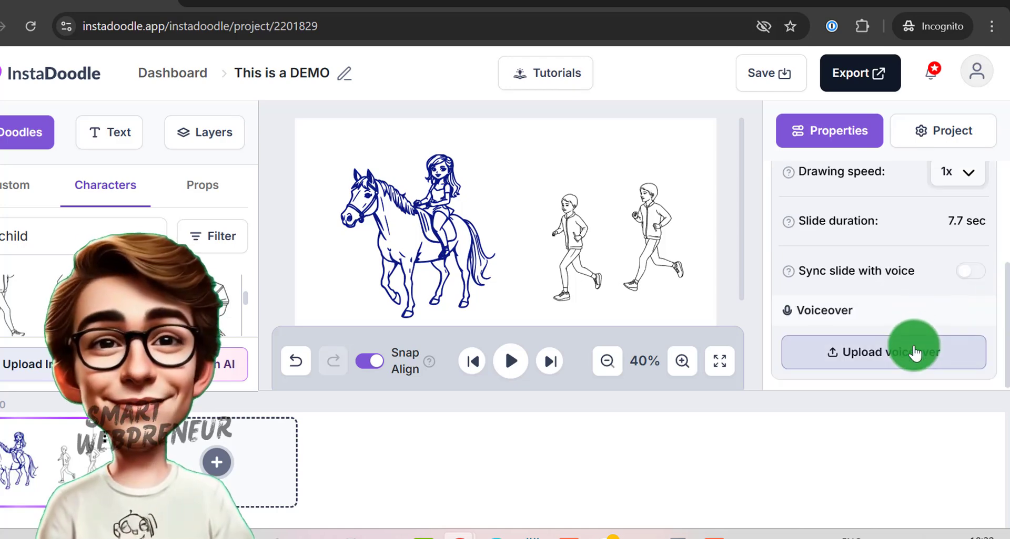
click(901, 355)
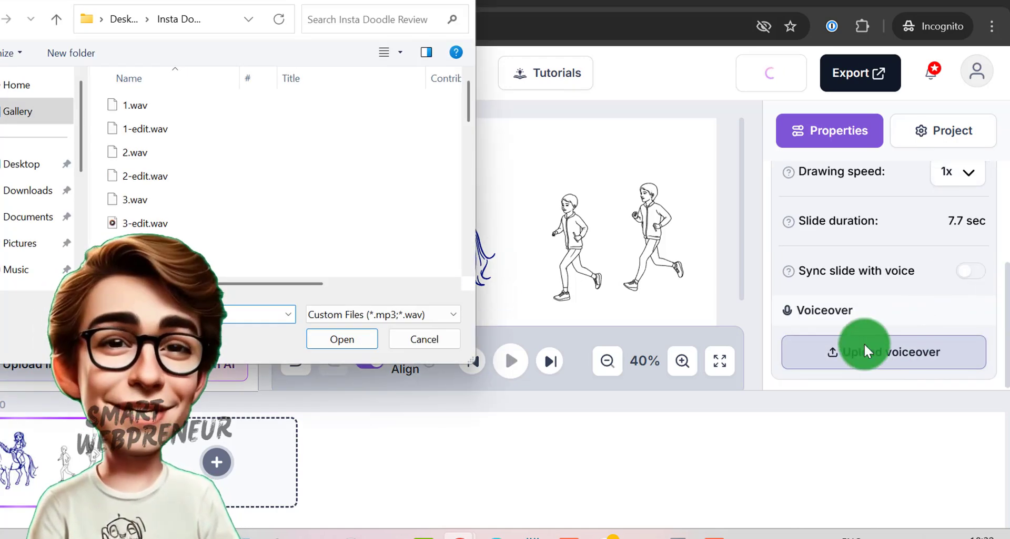
click(421, 338)
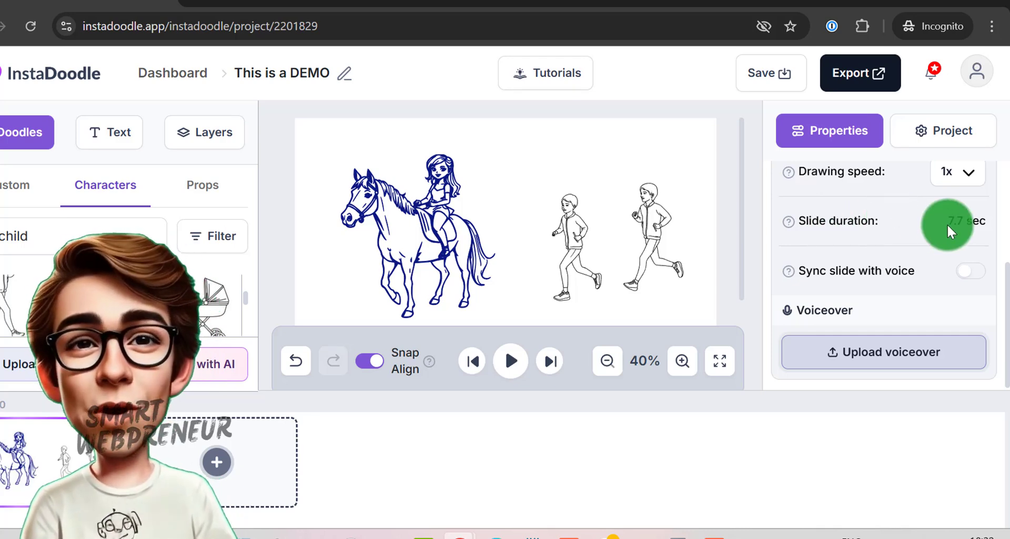
scroll(874, 221, up, 3)
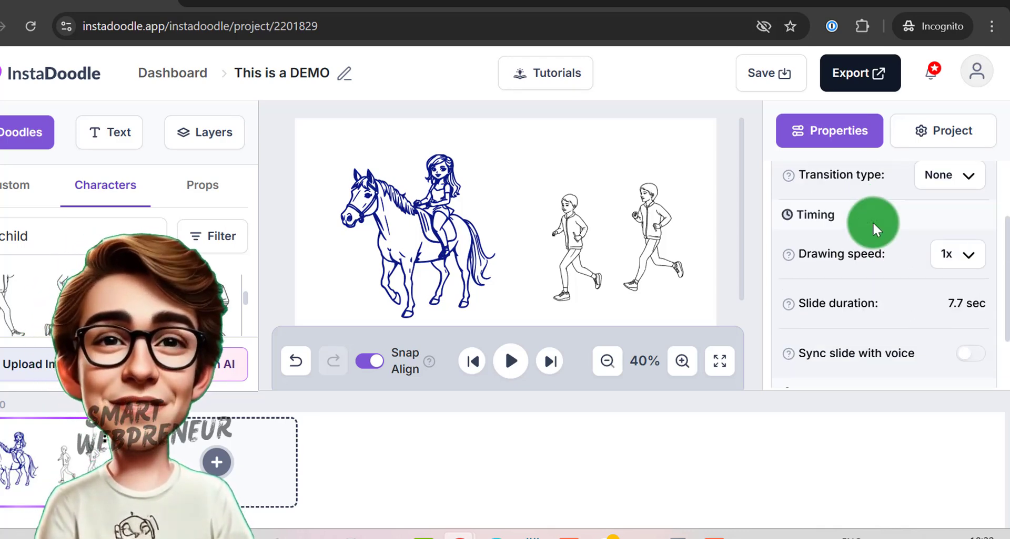
scroll(876, 223, down, 3)
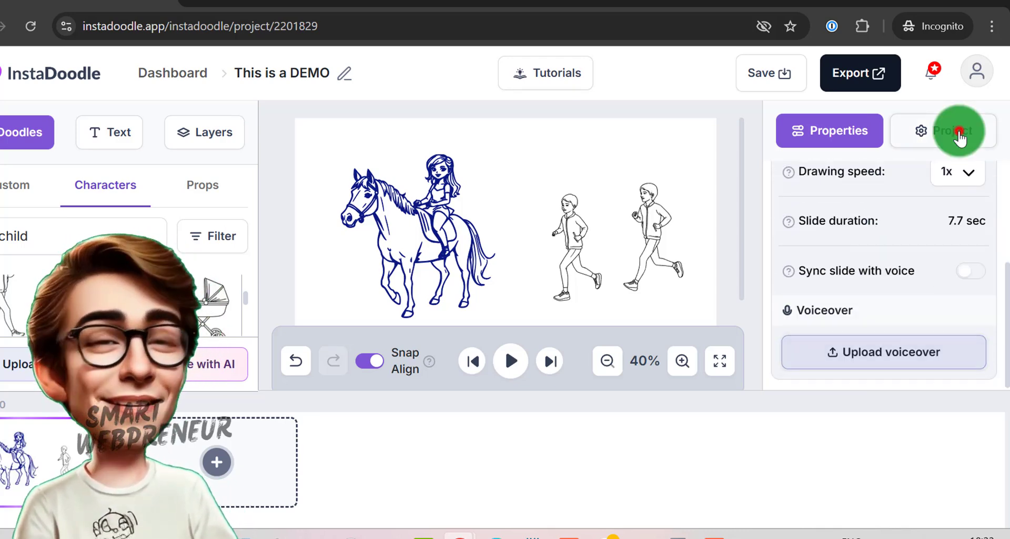
In Project settings, expand Soundtrack, dismiss the music-library offer, and choose Upload Soundtrack.
click(958, 135)
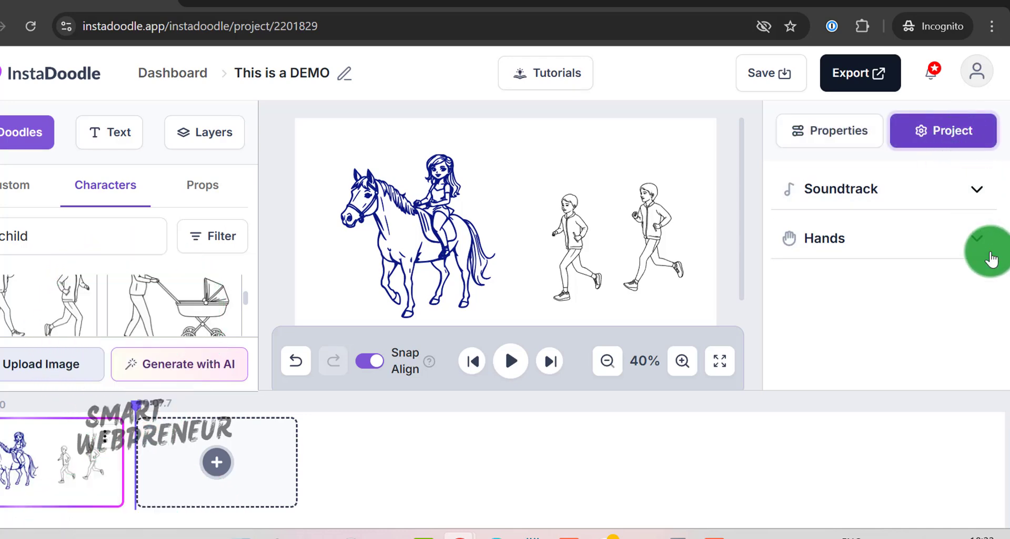
click(976, 190)
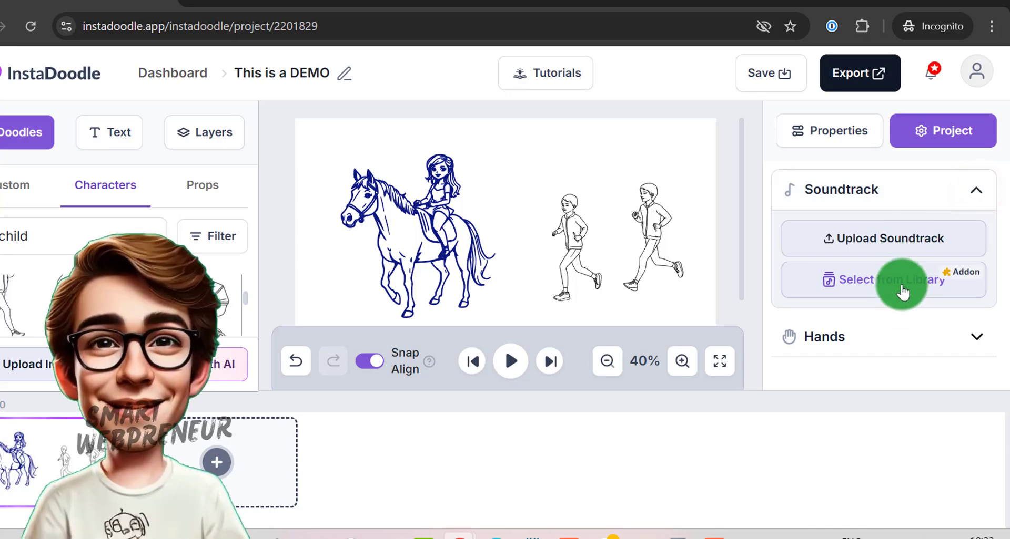
click(882, 283)
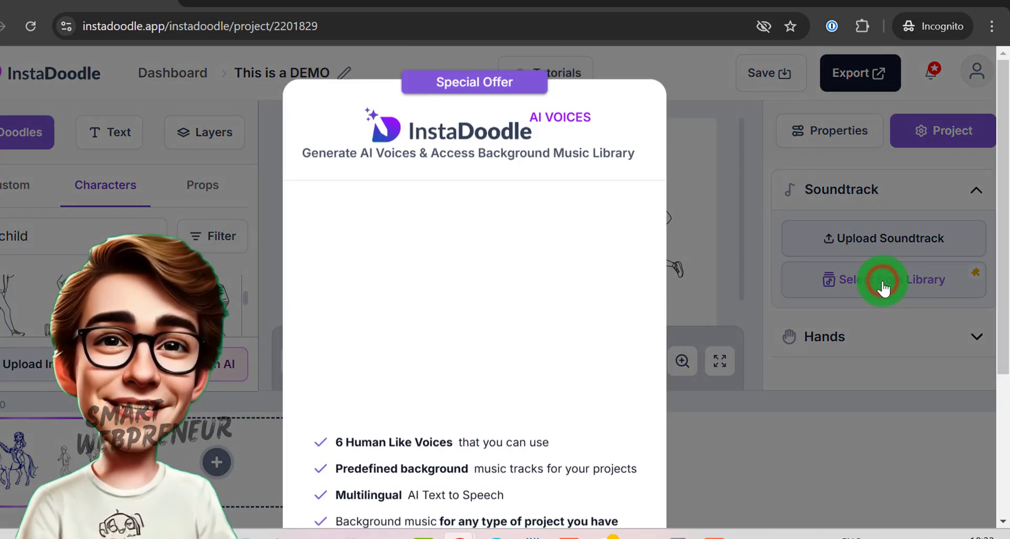
click(708, 139)
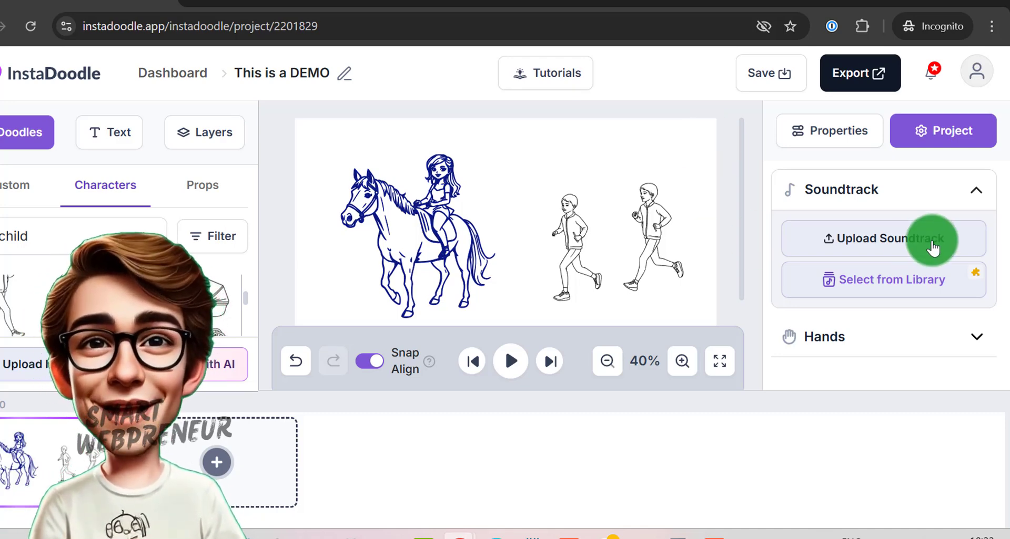
click(887, 241)
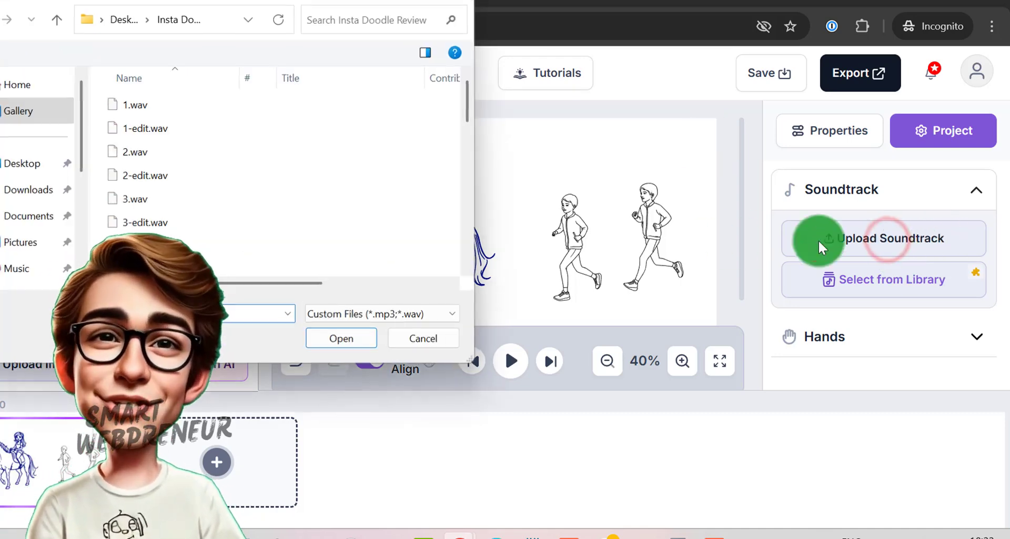
Use 2-edit.wav as the soundtrack and preview the slide with the Female White hand.
double_click(337, 179)
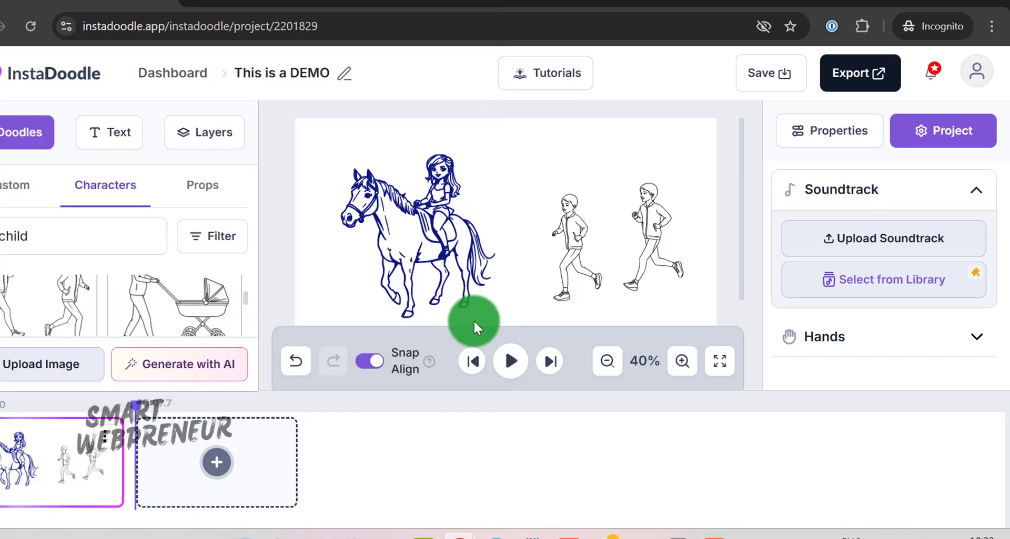
click(851, 330)
click(930, 258)
click(507, 363)
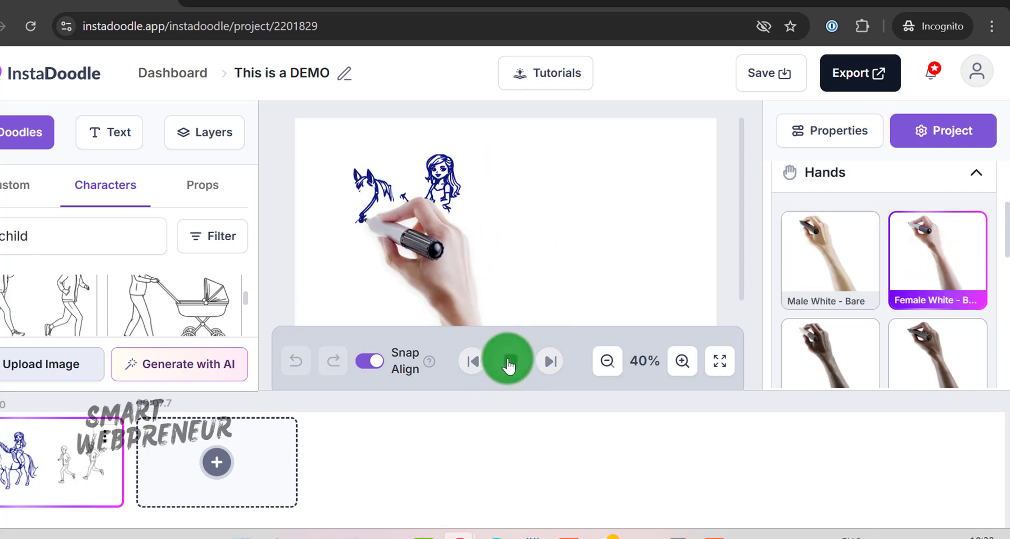
Preview the Witch Hand, then settle on the Santa hand and preview it.
scroll(923, 211, down, 5)
click(920, 273)
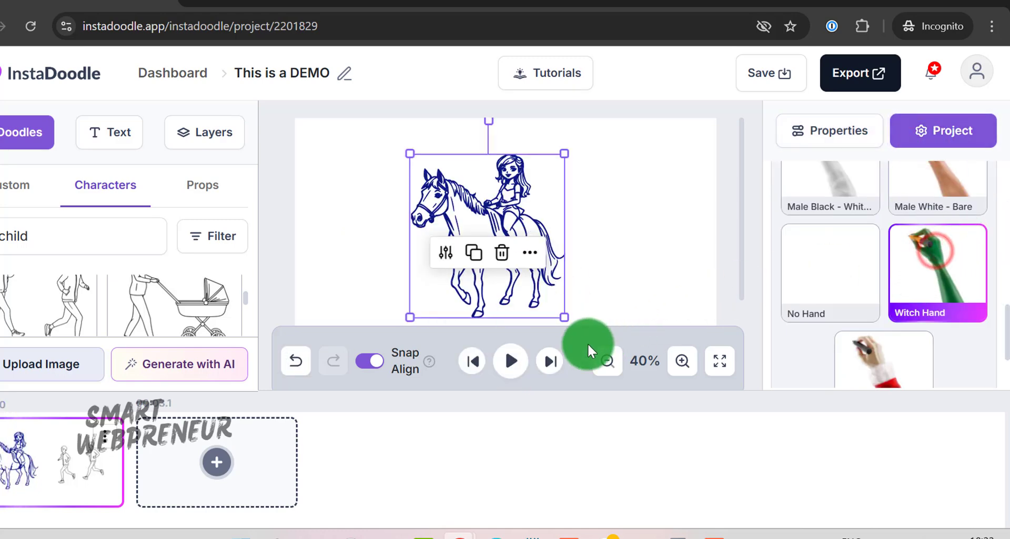
click(504, 360)
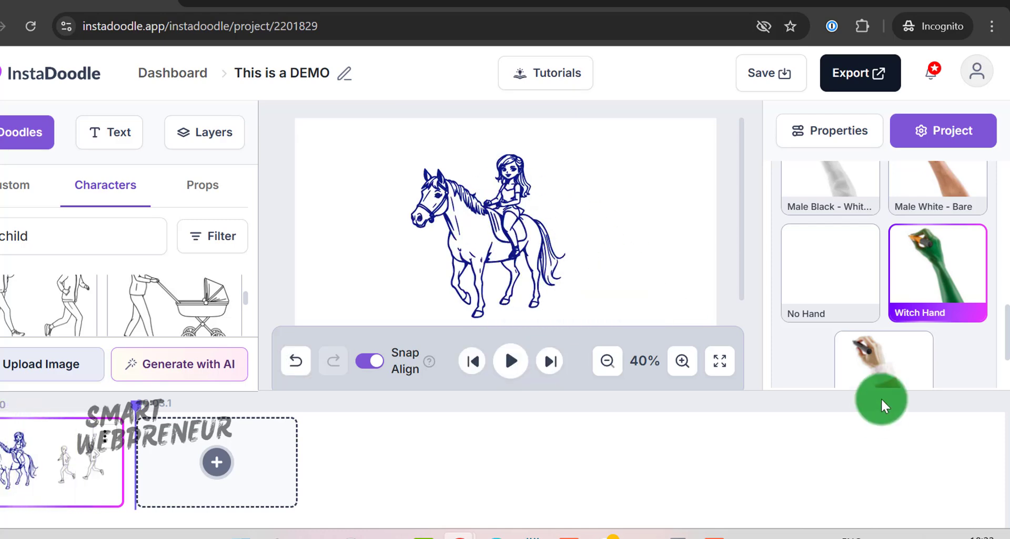
click(894, 360)
click(508, 363)
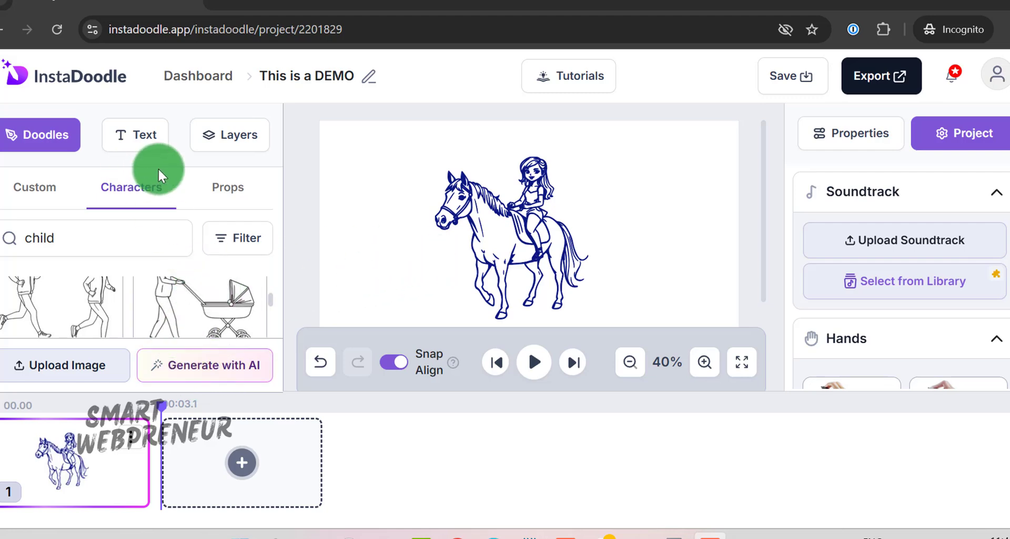
Browse the Props doodle library, scrolling past items like Apple AirPods and Brain.
click(237, 186)
scroll(183, 294, down, 5)
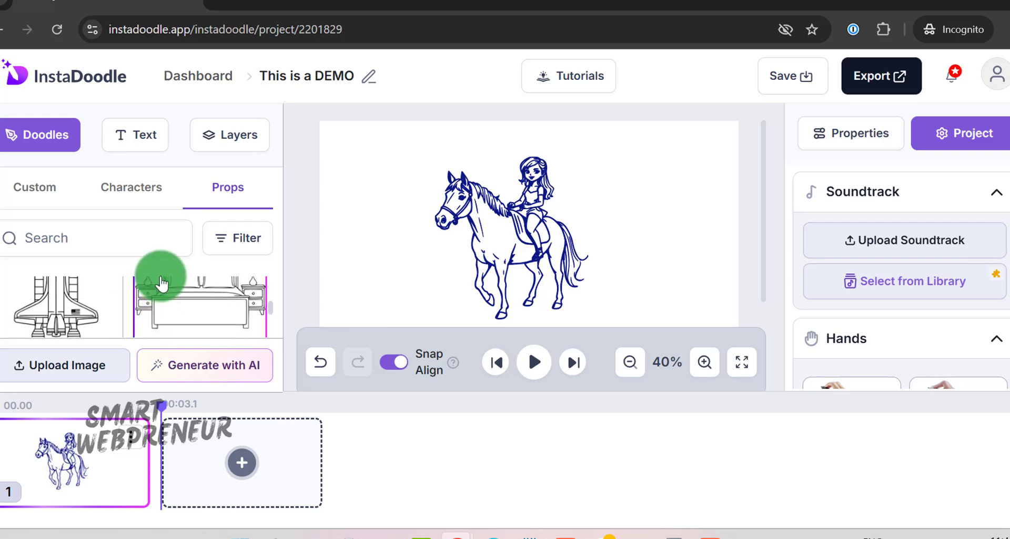
scroll(53, 302, down, 5)
scroll(146, 305, down, 6)
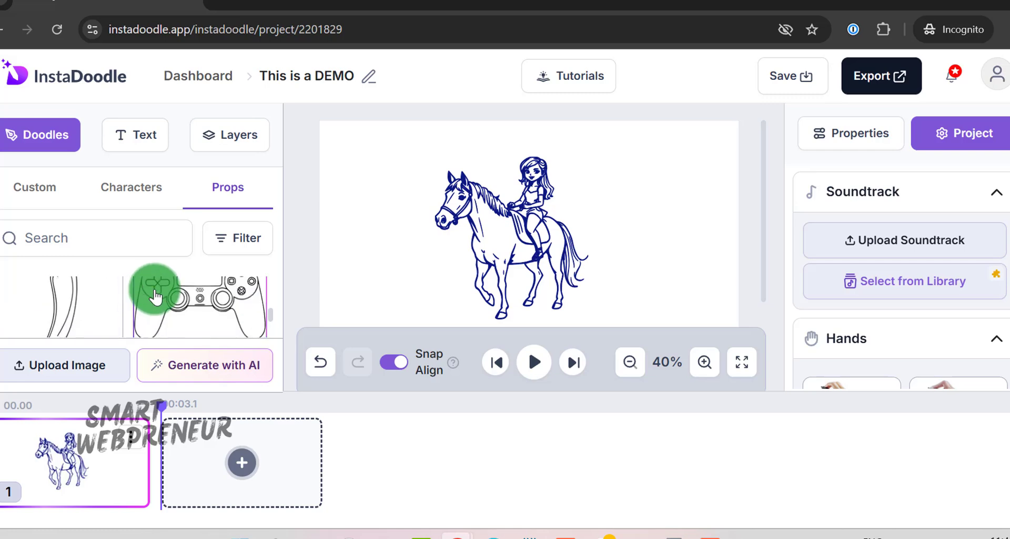
scroll(153, 289, down, 3)
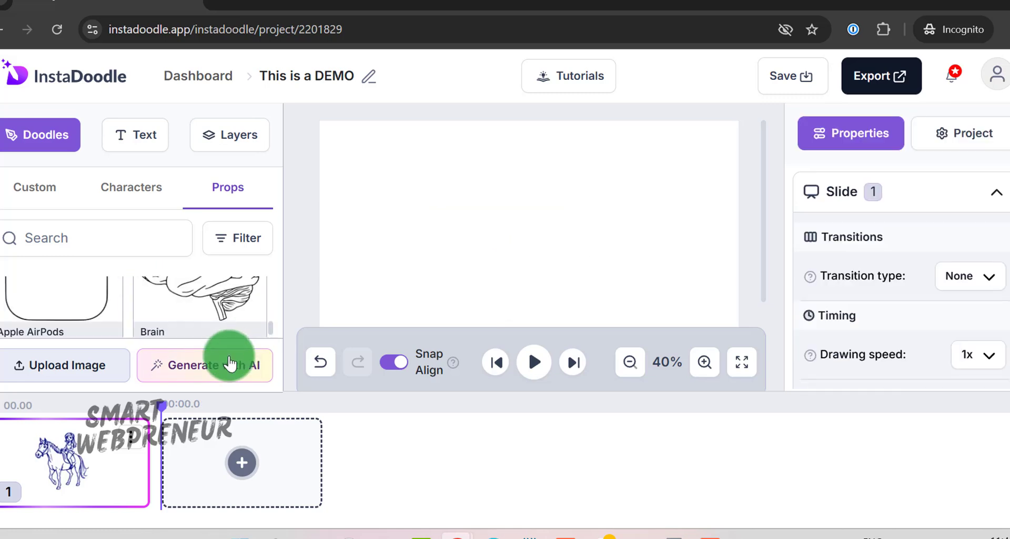
Generate a single AI doodle from the prompt 'playful cat wearing a bow tie'.
click(228, 365)
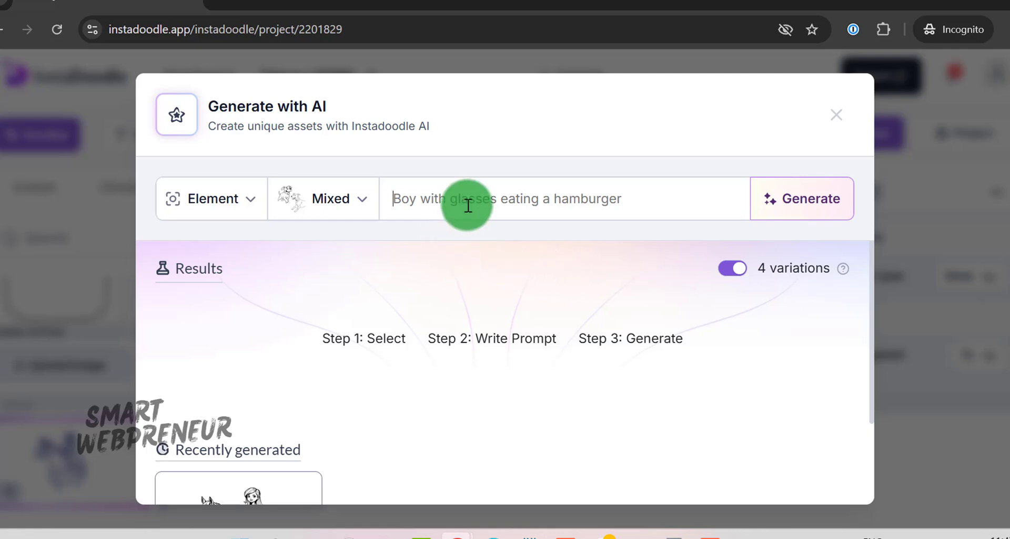
text(playful cat wearing a bow tie)
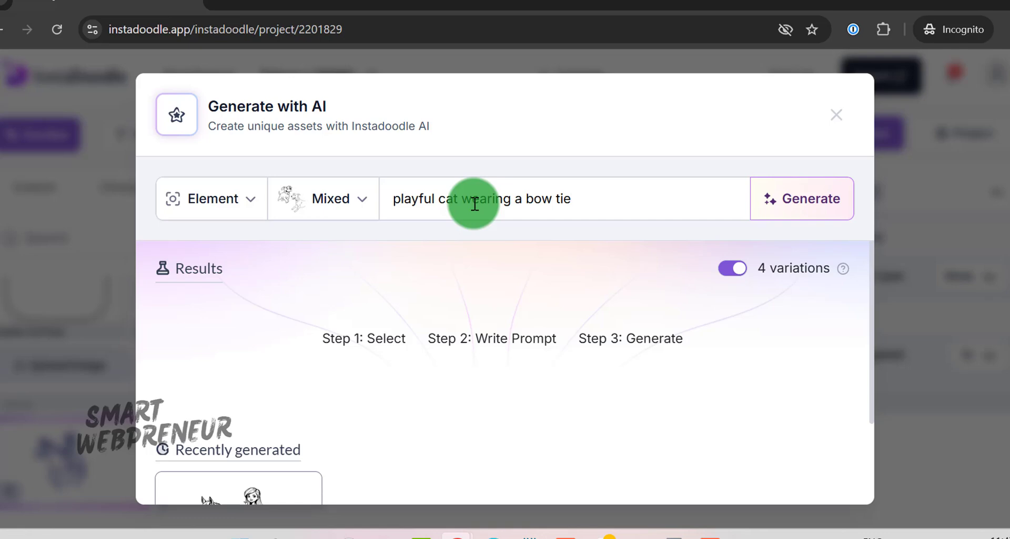
click(723, 271)
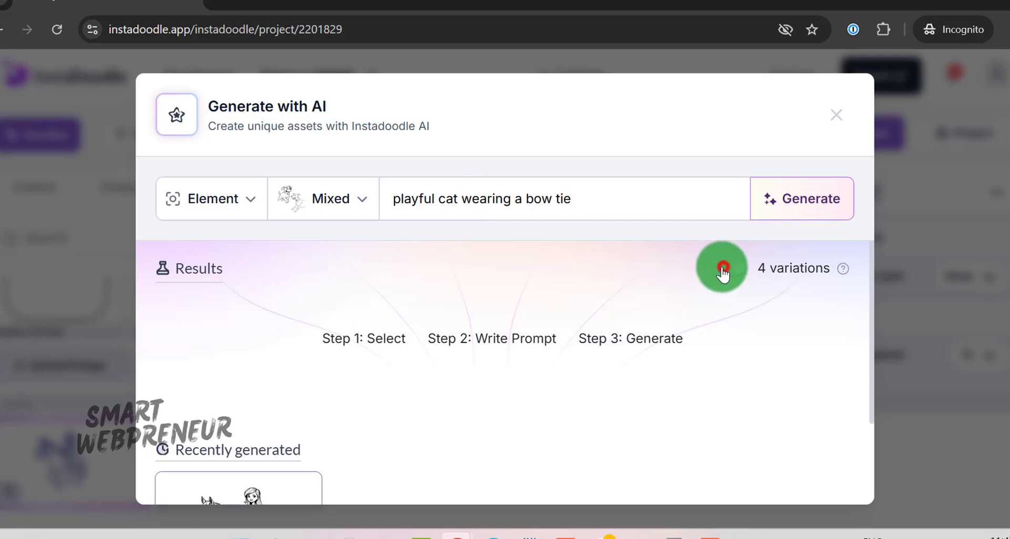
click(801, 206)
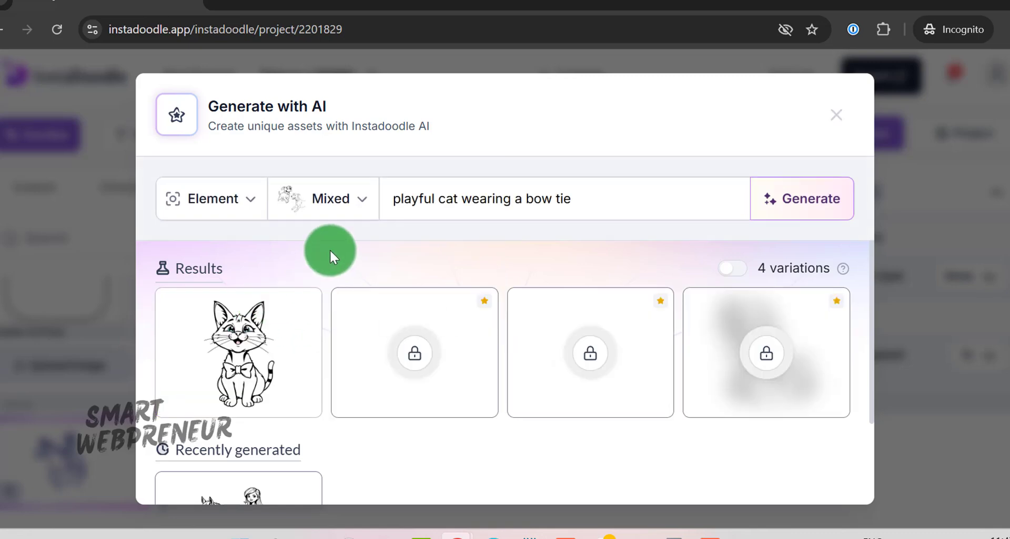
Add the generated cat to the doodles and drag it into the middle of the slide.
scroll(392, 444, down, 2)
click(232, 458)
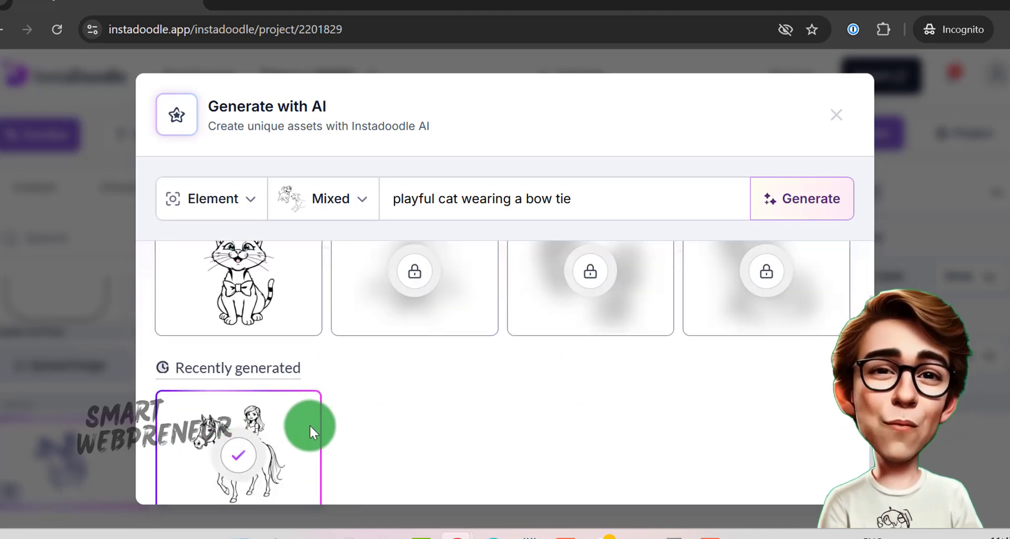
scroll(313, 402, up, 2)
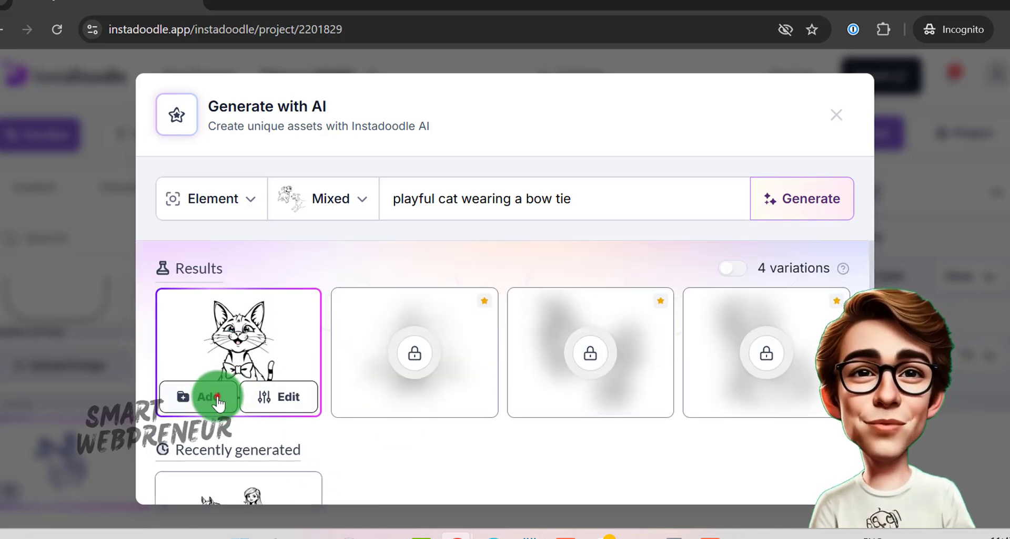
click(212, 401)
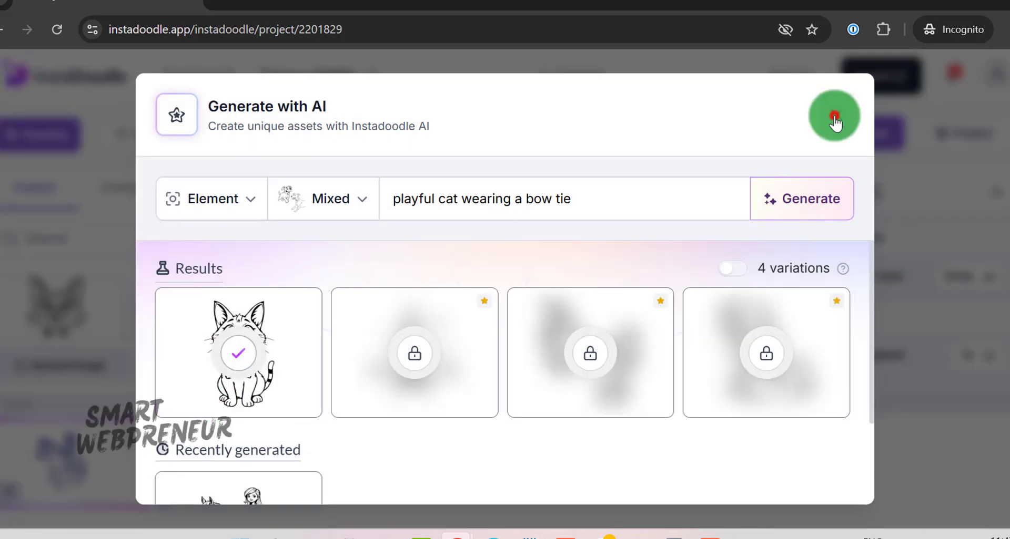
click(836, 114)
mouse_move(68, 305)
mouse_down()
mouse_move(64, 290)
mouse_move(473, 205)
mouse_move(481, 248)
mouse_up()
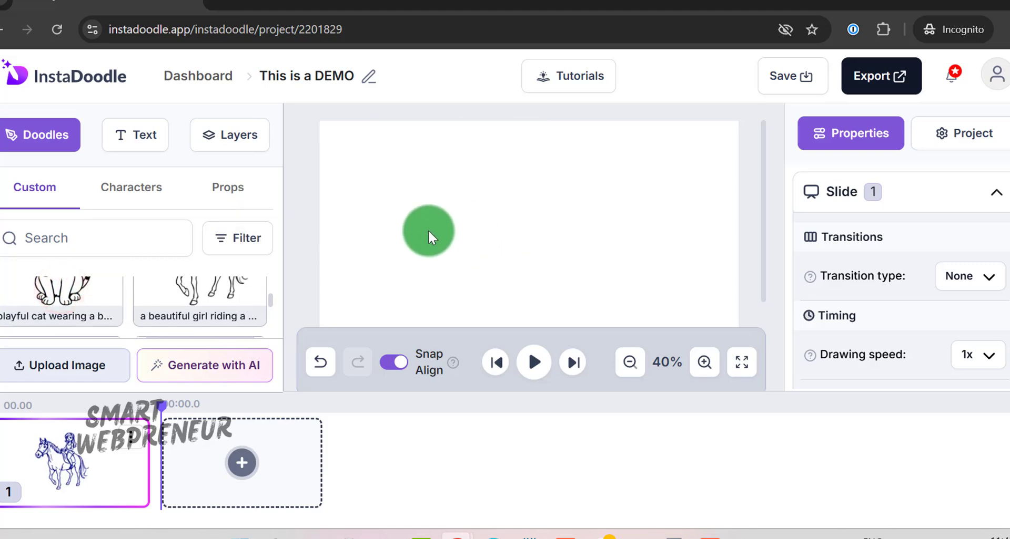
Move the bow-tie cat slightly up on the slide and preview it being drawn.
drag(512, 261, 503, 193)
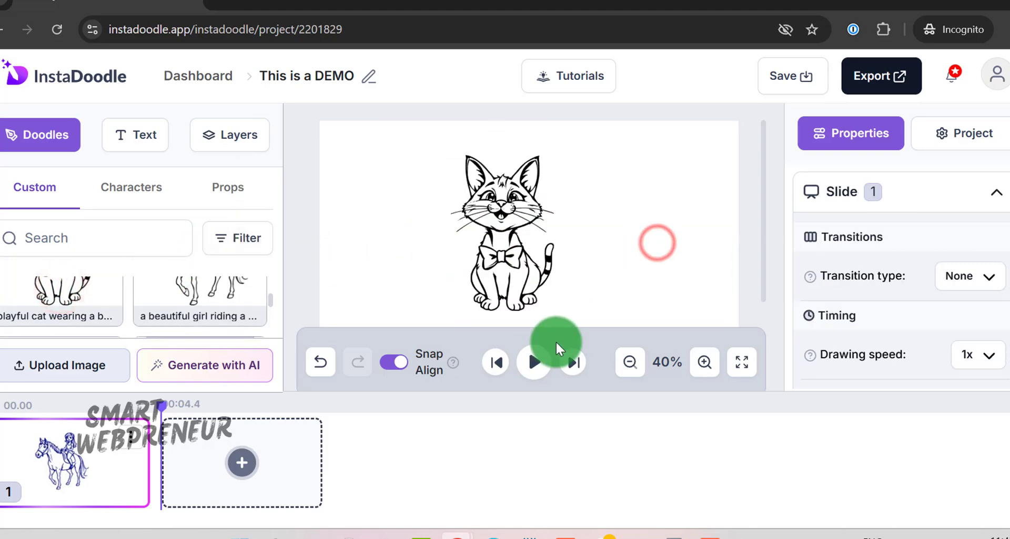
click(530, 368)
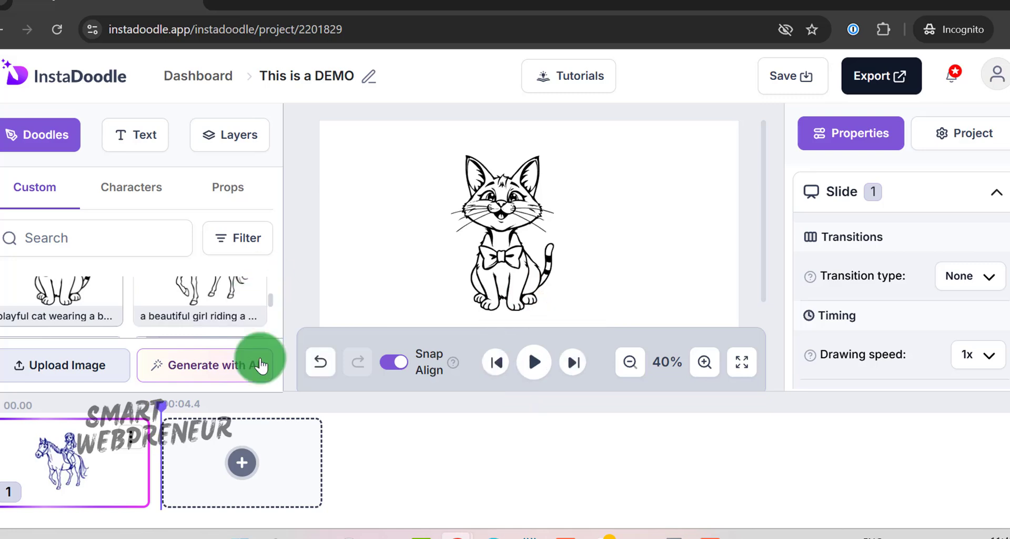
click(247, 367)
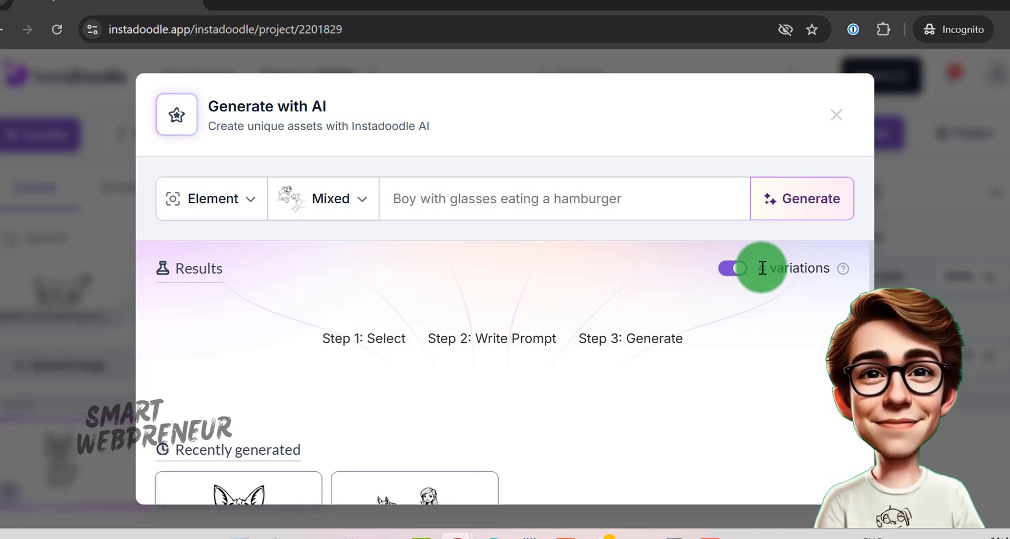
drag(758, 268, 848, 267)
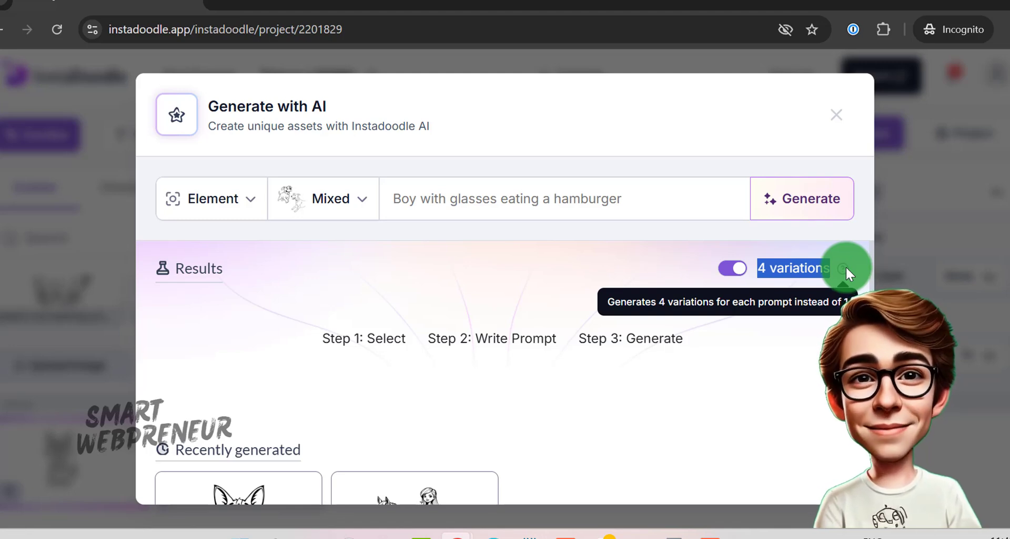
click(816, 338)
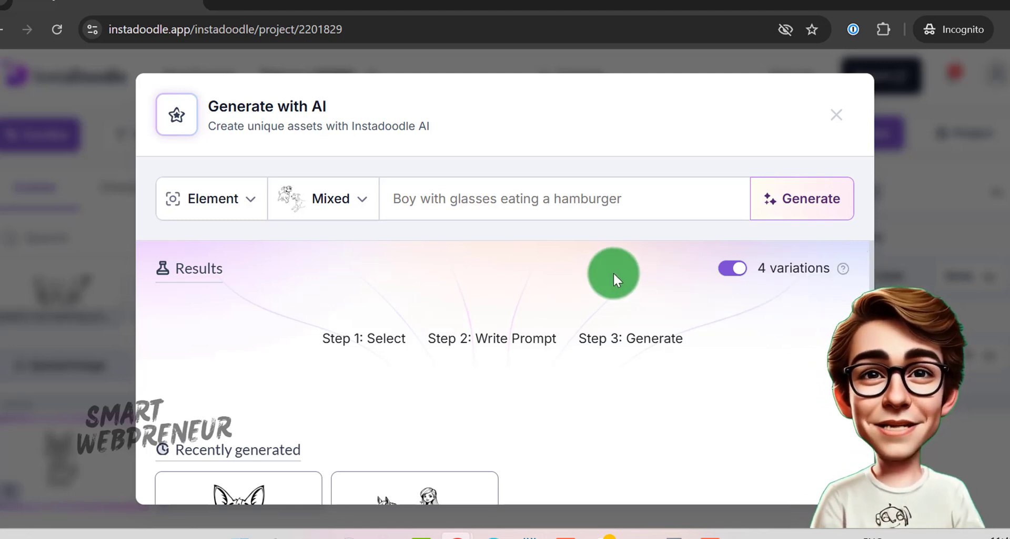
Browse the new-slide template gallery and close it without adding a template.
click(836, 115)
click(241, 463)
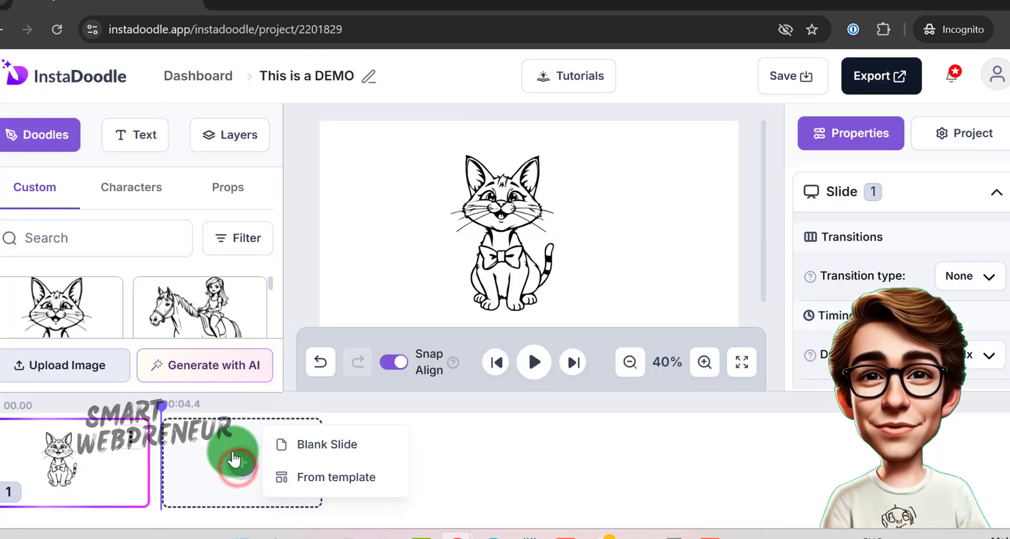
click(321, 476)
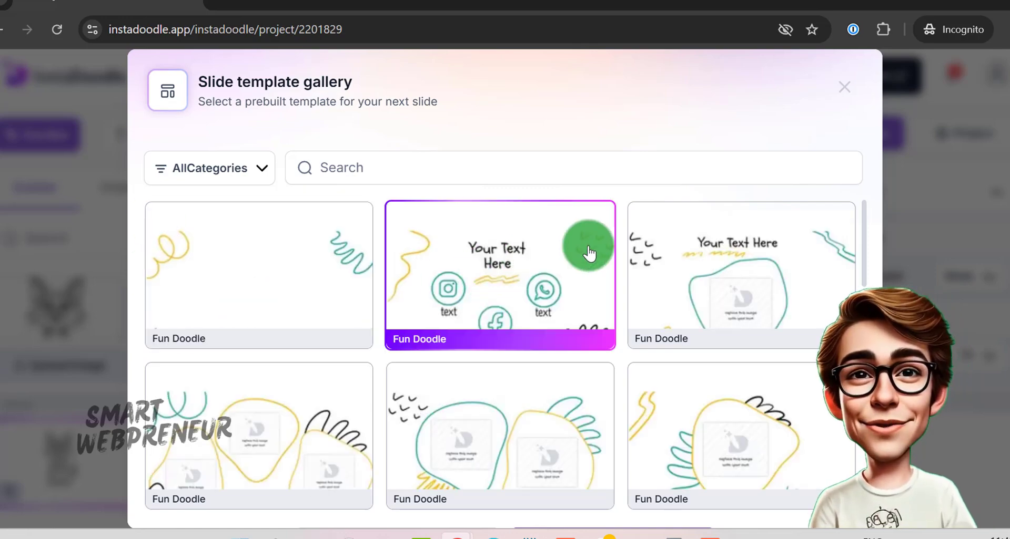
scroll(773, 301, down, 12)
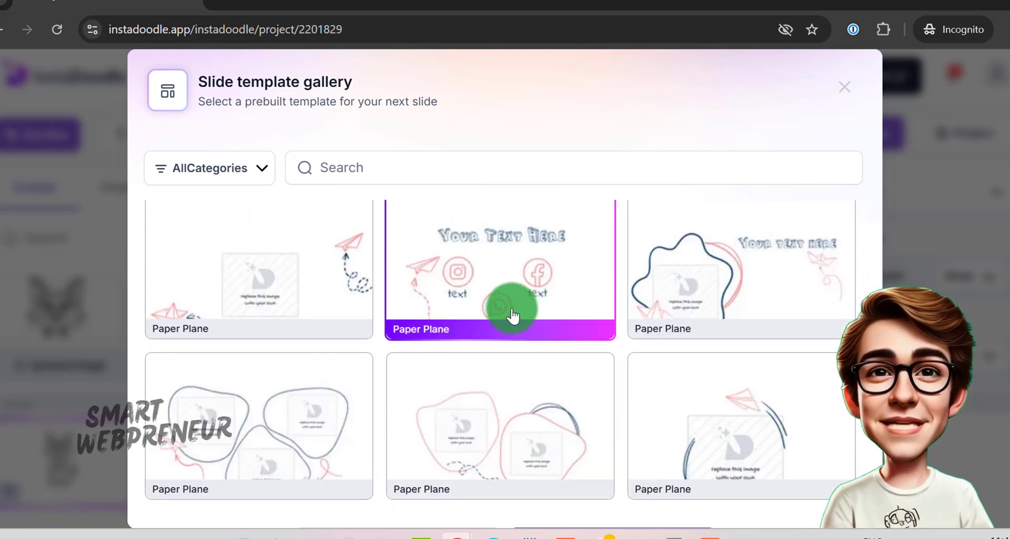
scroll(324, 305, down, 3)
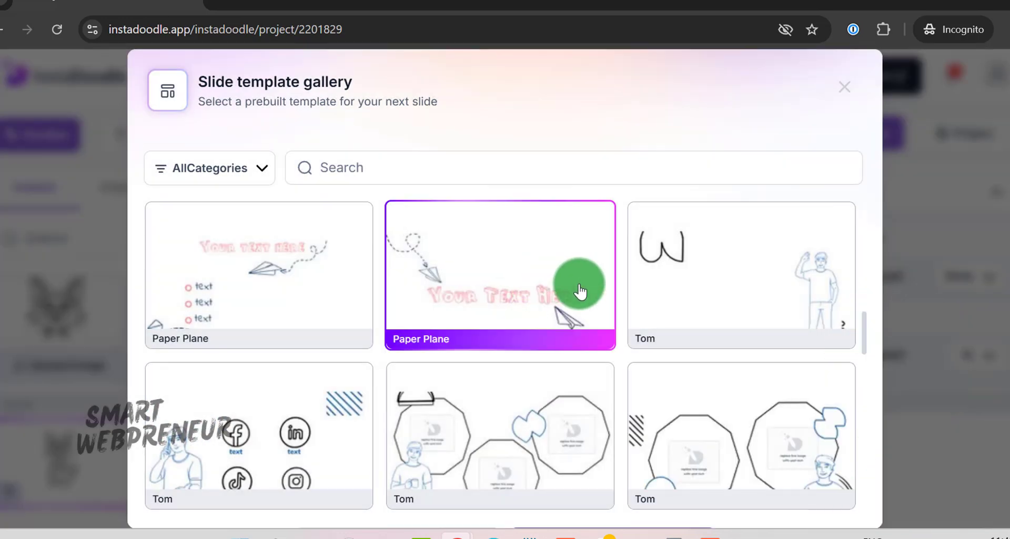
key(Escape)
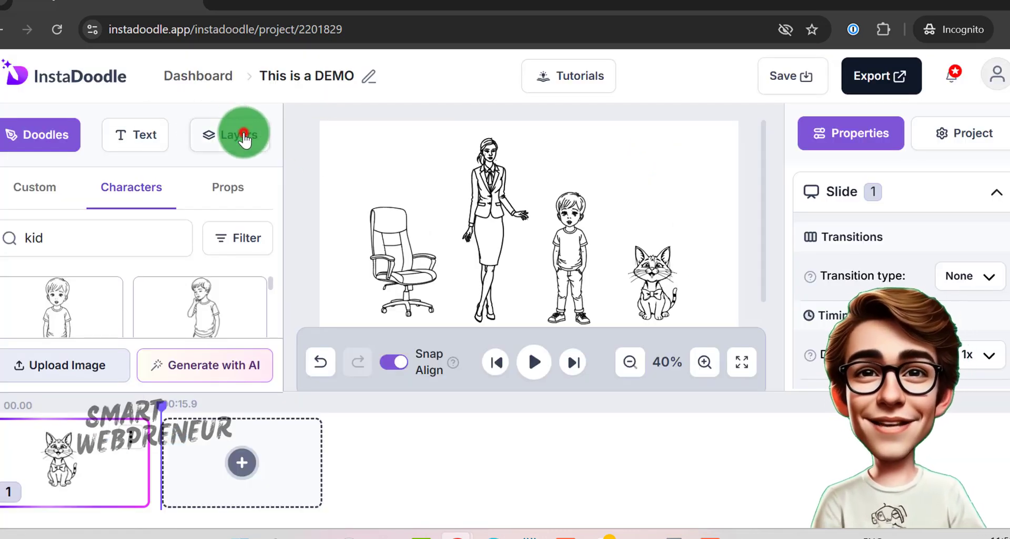
In Layers, move the office chair and then the cat to the top, and preview the drawing order.
click(242, 135)
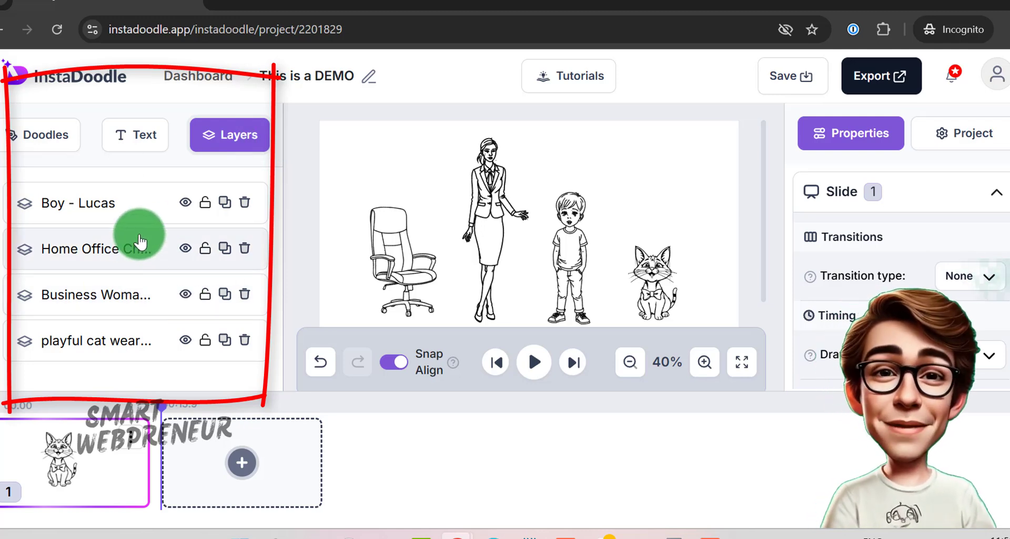
mouse_move(24, 252)
mouse_down()
mouse_move(11, 255)
mouse_move(6, 221)
mouse_up()
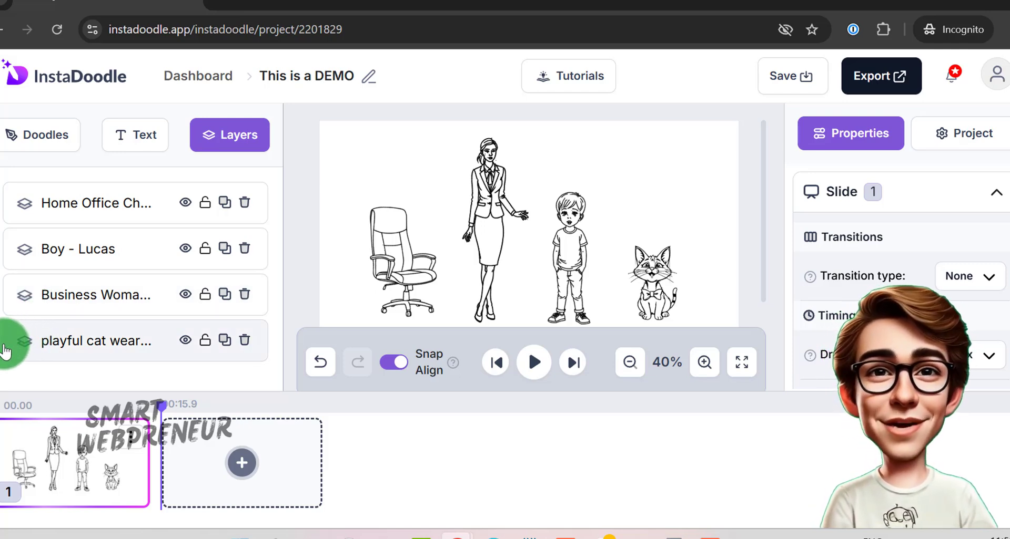
drag(2, 349, 7, 205)
click(534, 363)
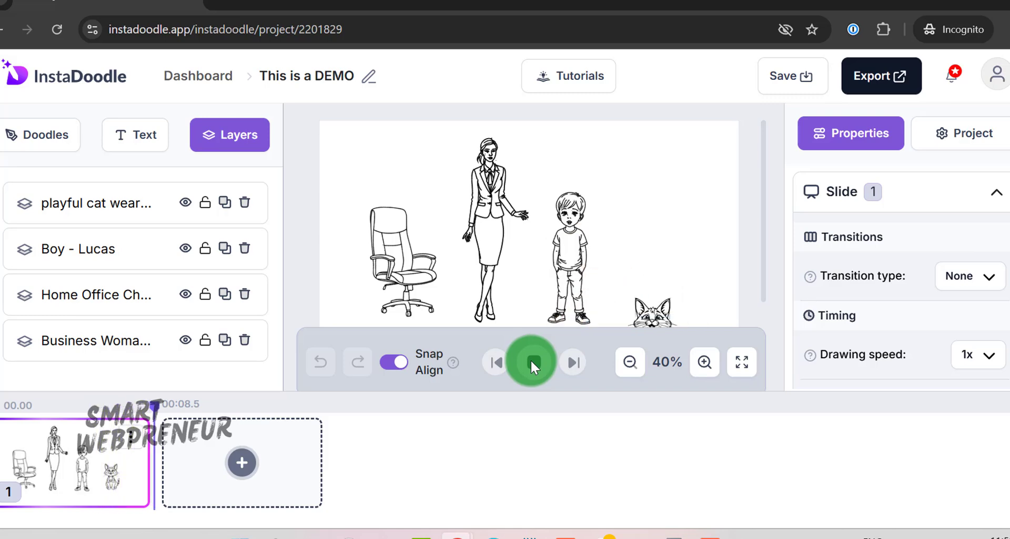
Hide and reshow the cat and office chair, then lock the office chair layer.
click(530, 360)
click(185, 202)
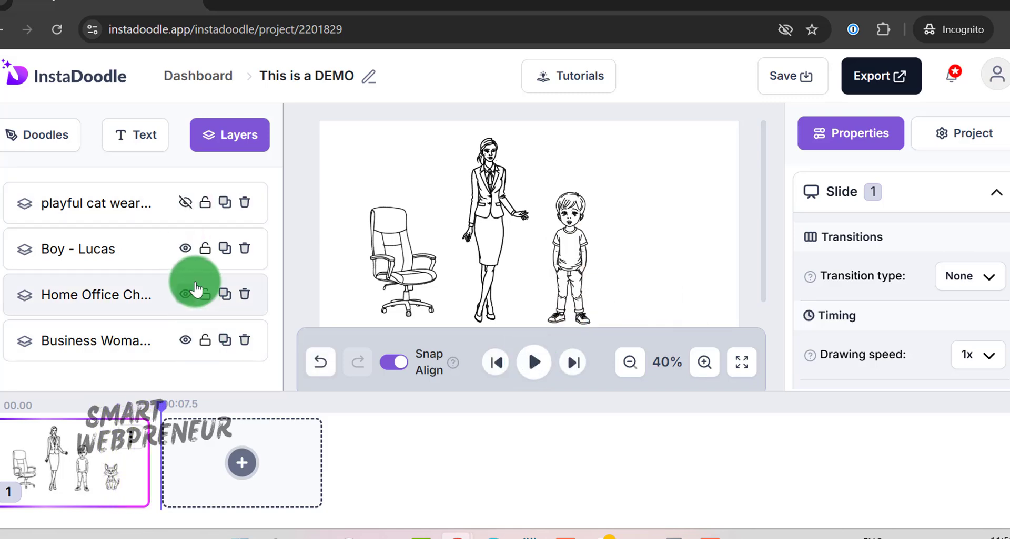
click(185, 295)
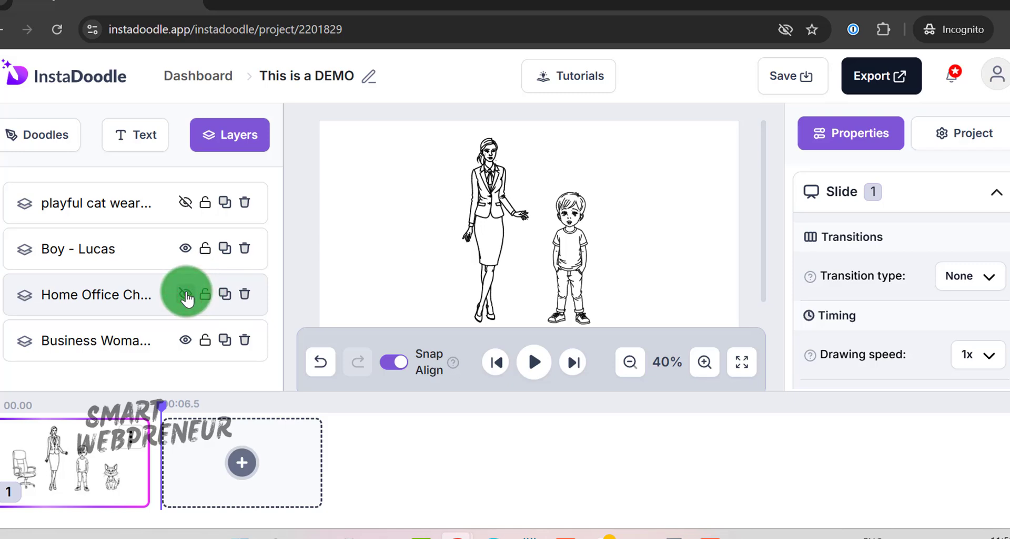
click(185, 296)
click(186, 203)
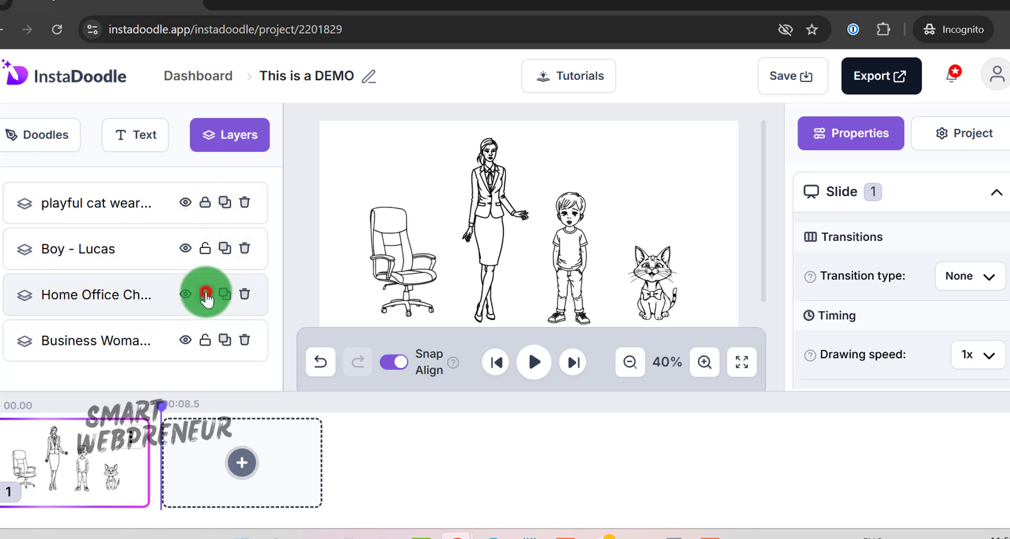
click(205, 295)
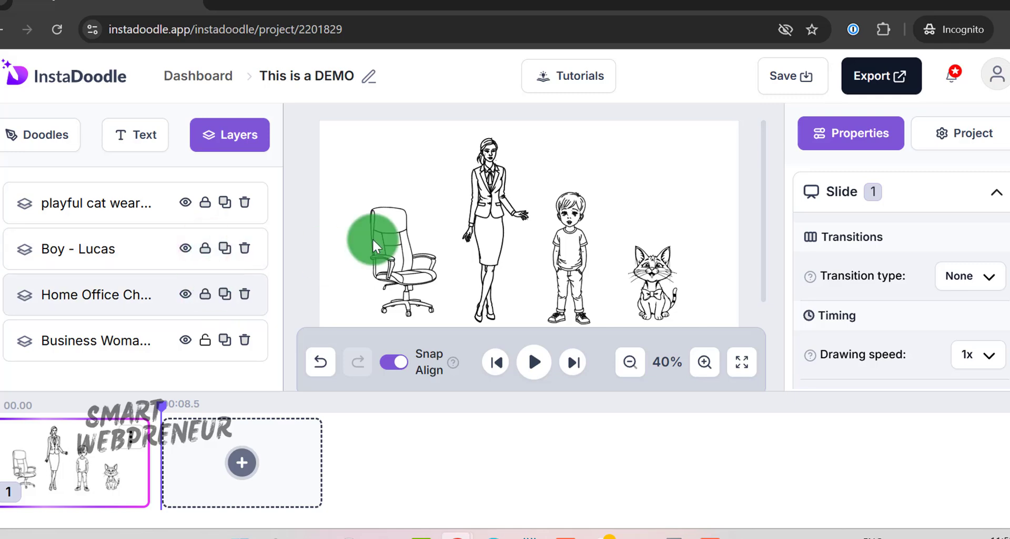
Nudge the businesswoman slightly right, closer to the boy.
click(560, 229)
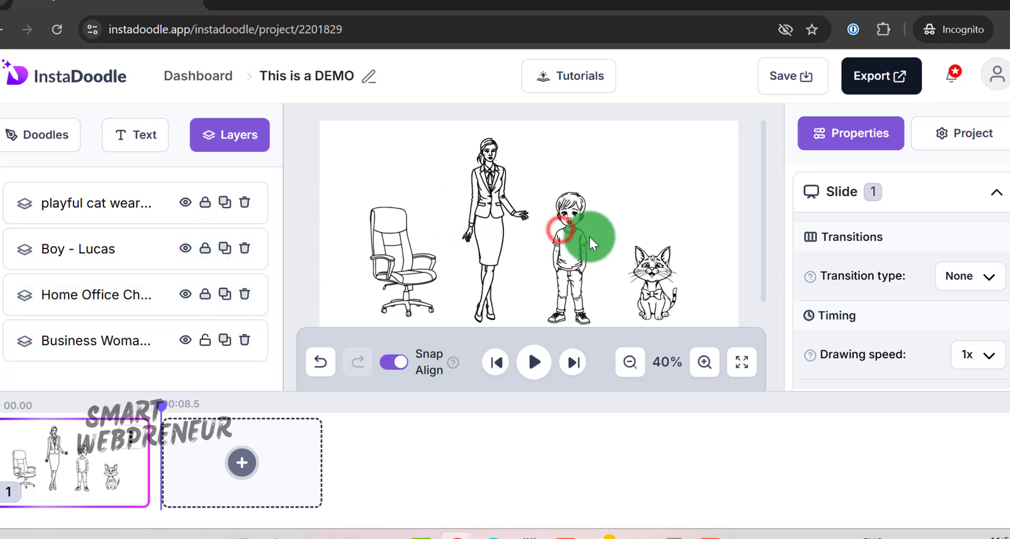
click(650, 271)
click(387, 248)
click(483, 202)
mouse_move(484, 201)
mouse_down()
mouse_move(491, 188)
mouse_move(546, 175)
mouse_move(497, 187)
mouse_up()
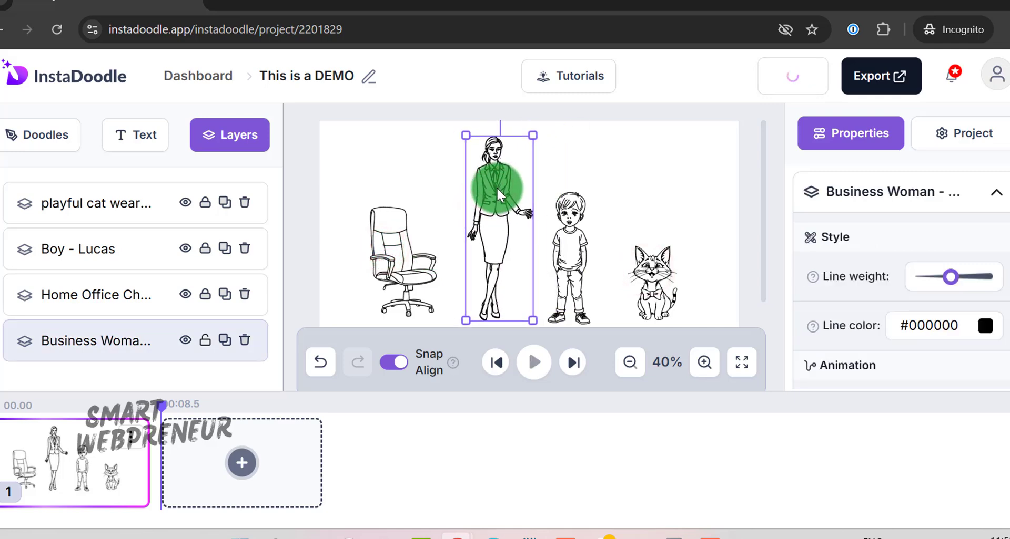
click(618, 153)
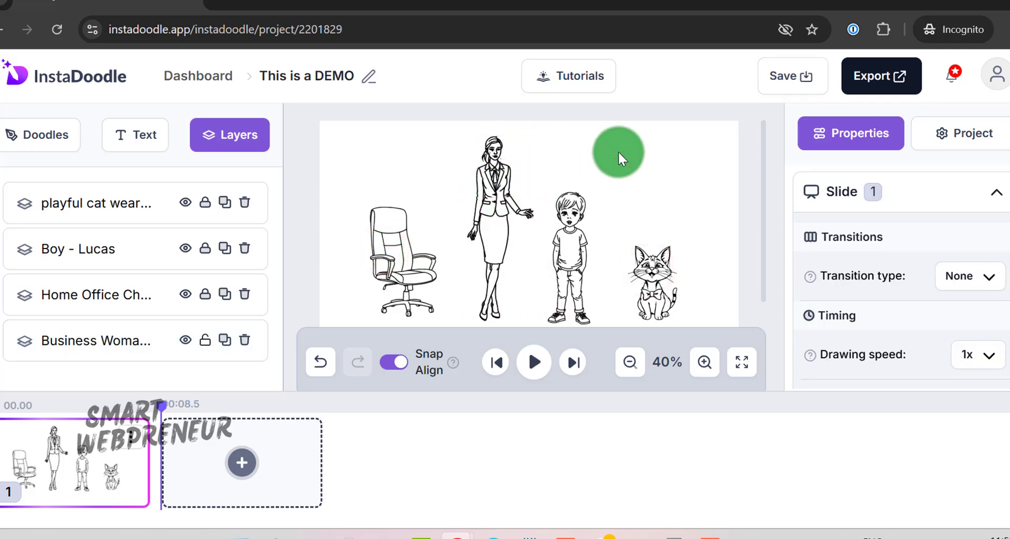
click(479, 146)
mouse_move(504, 144)
mouse_down()
mouse_move(551, 143)
mouse_move(506, 147)
mouse_up()
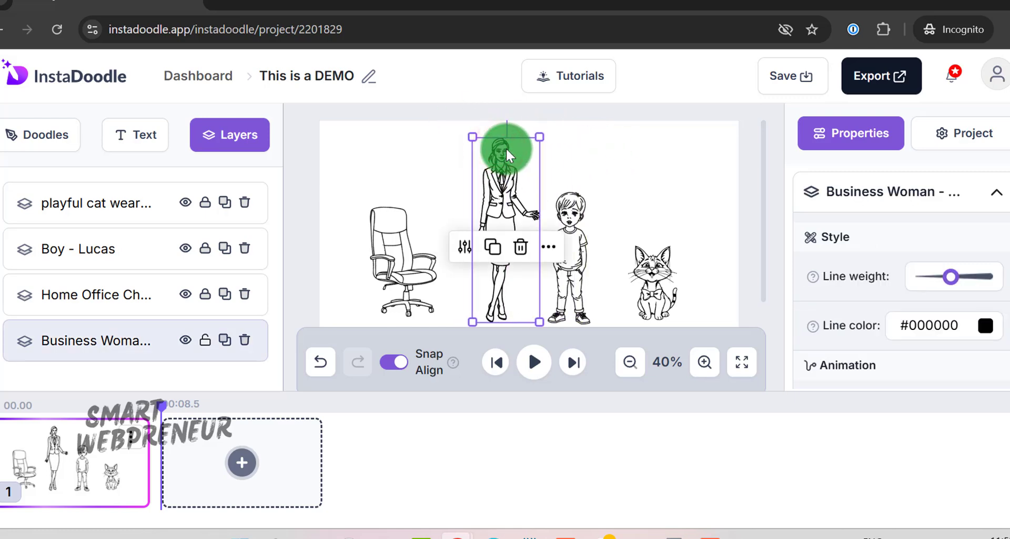
click(659, 138)
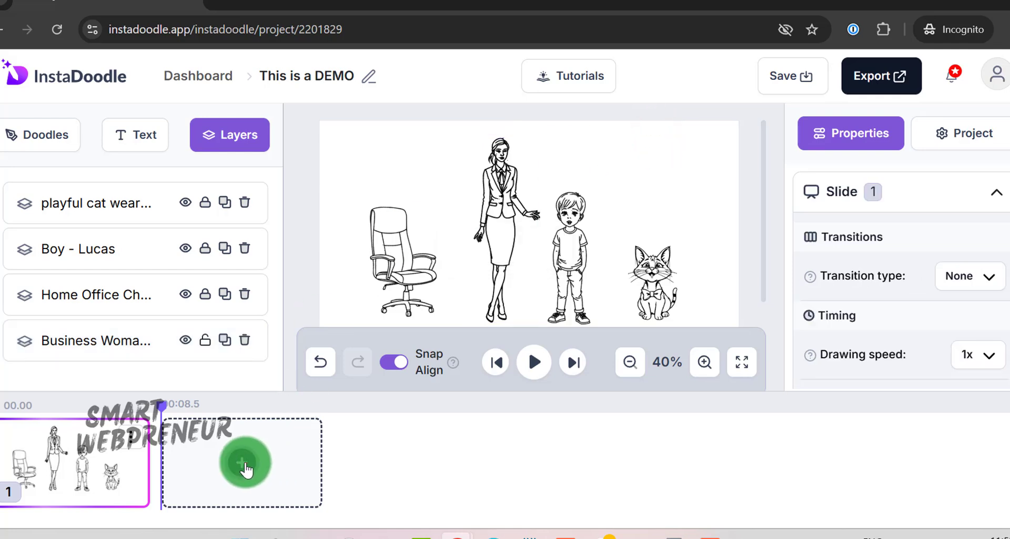
click(245, 467)
click(322, 444)
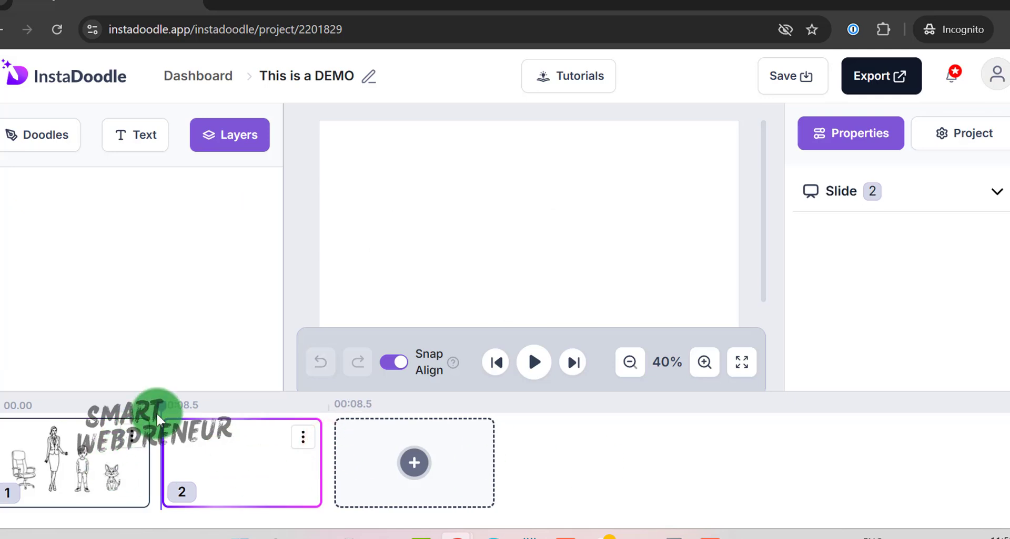
drag(159, 406, 280, 407)
key(Delete)
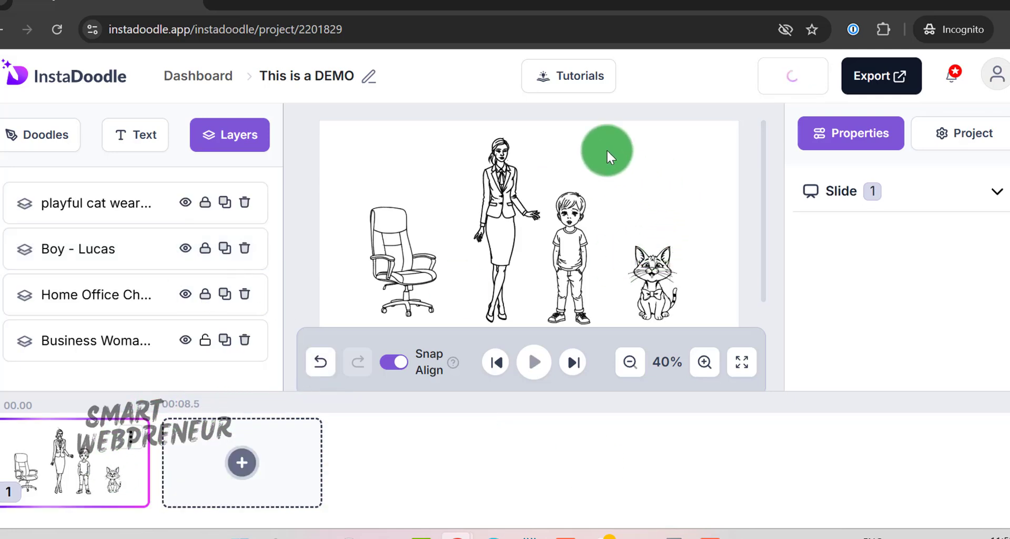
click(878, 86)
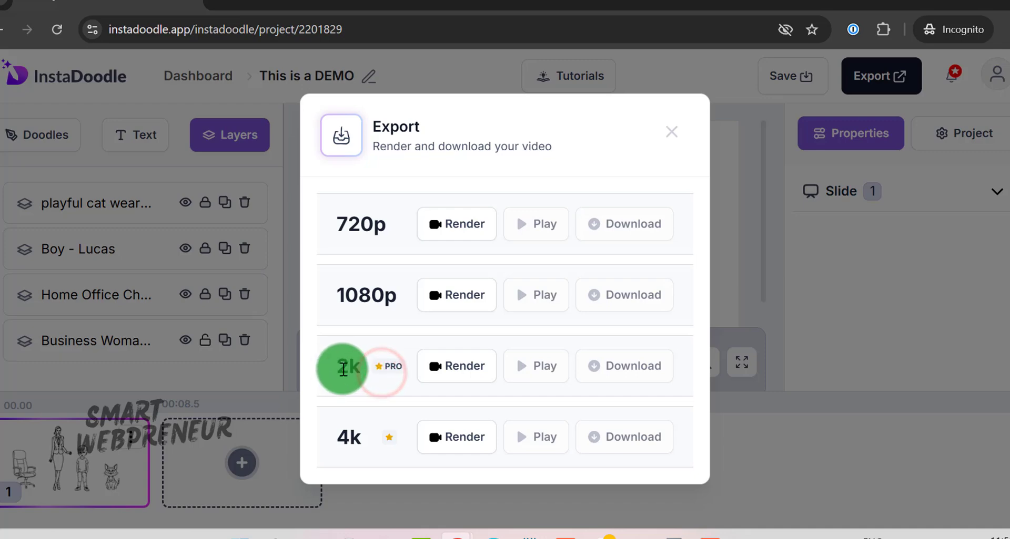
click(475, 366)
click(593, 212)
click(972, 79)
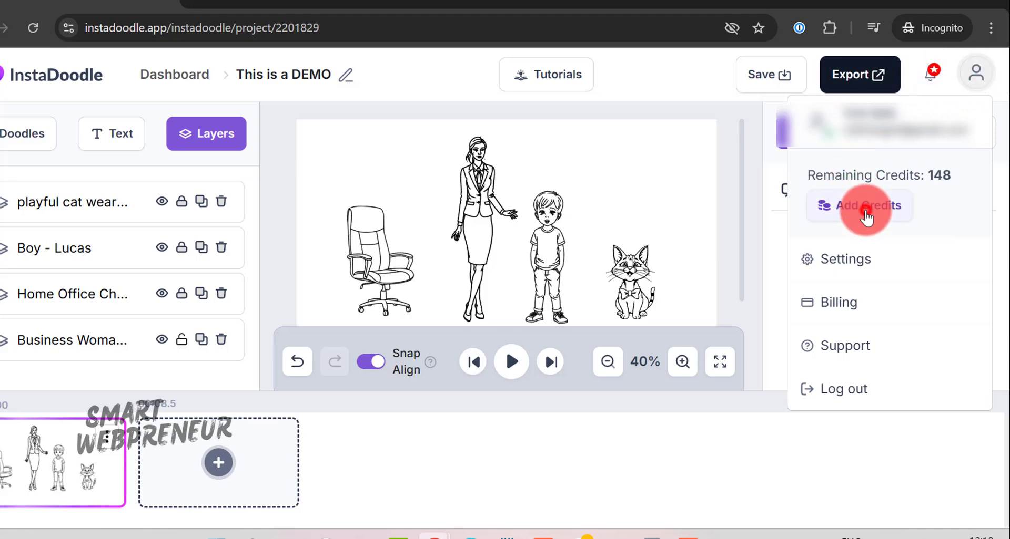
click(841, 206)
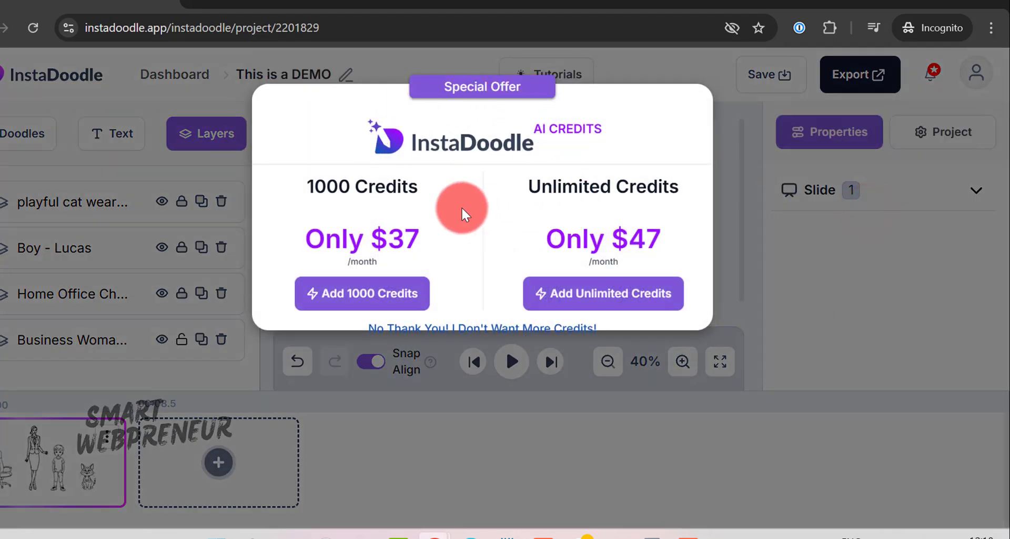
click(740, 122)
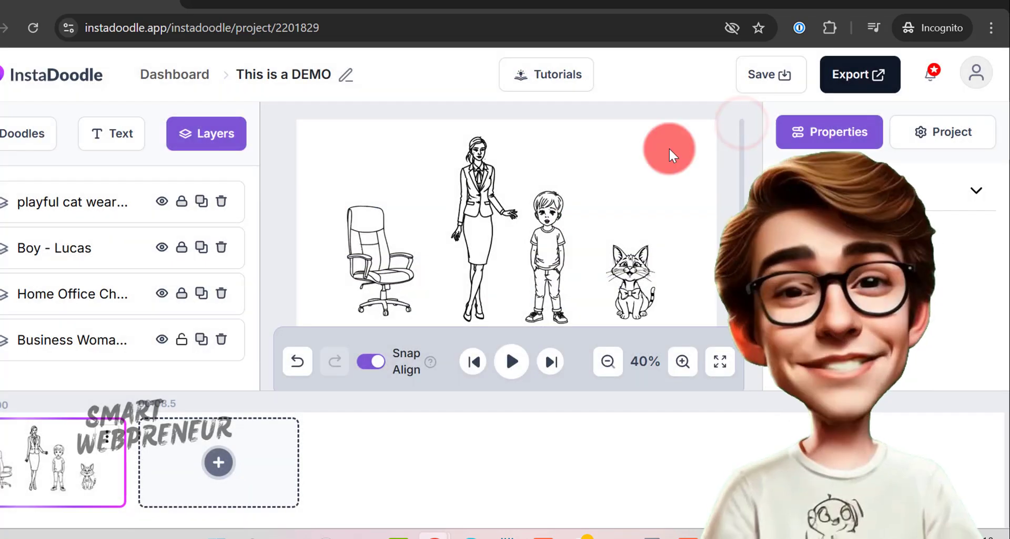
On the instadoodle.com sales page, find the $37 One Time Payment text and jump to the buy-now pricing card.
key(ctrl+Tab)
scroll(556, 215, down, 8)
scroll(556, 219, down, 10)
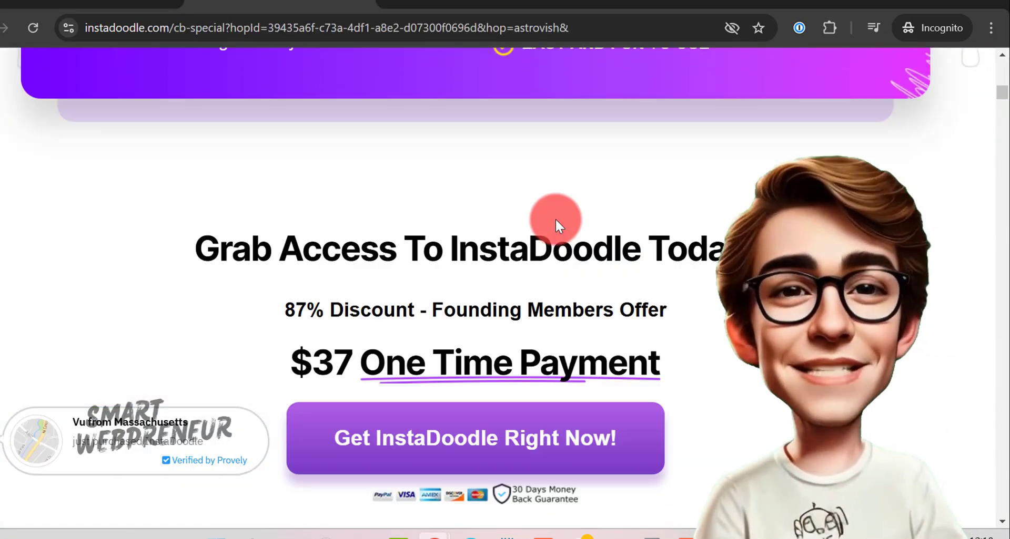
scroll(556, 218, up, 2)
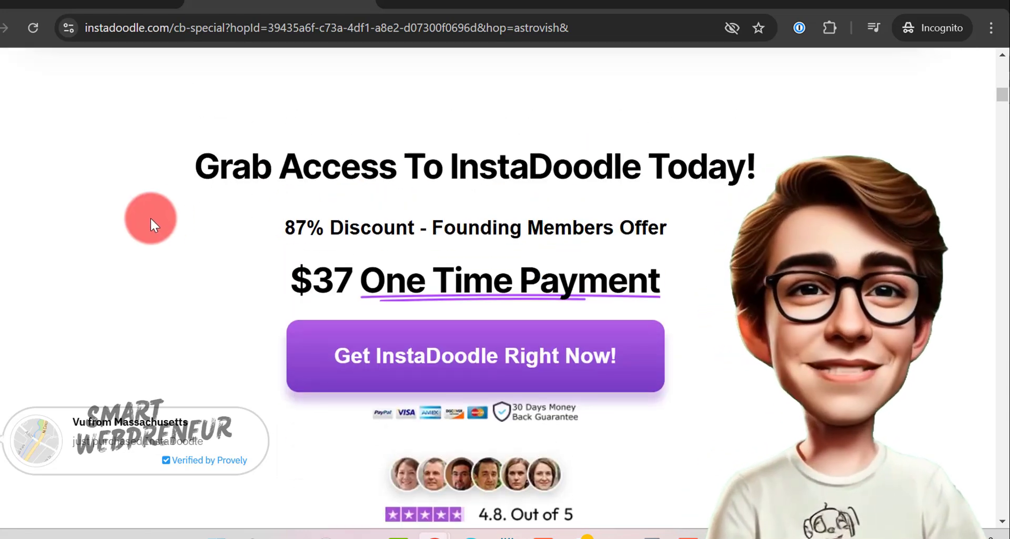
drag(263, 280, 706, 276)
click(705, 275)
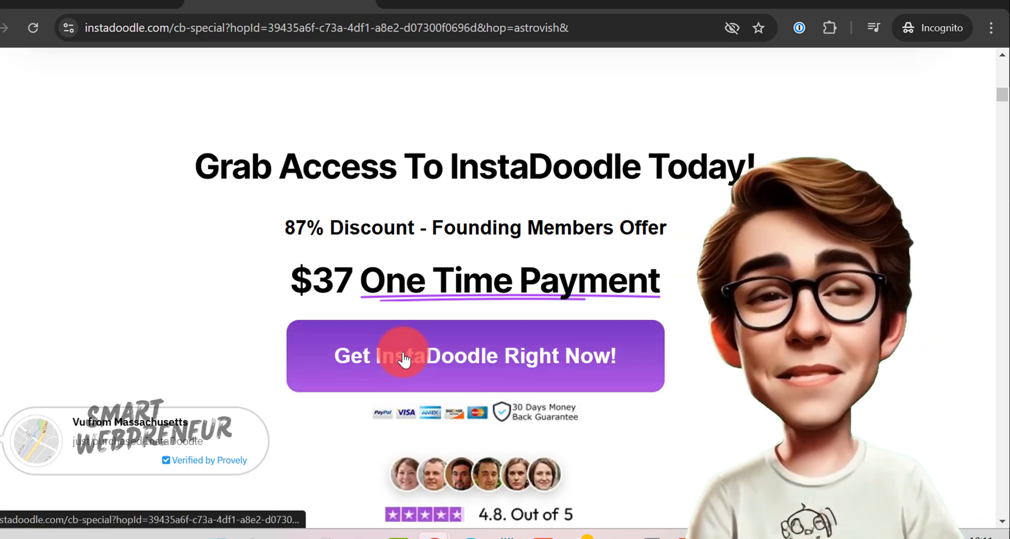
click(403, 360)
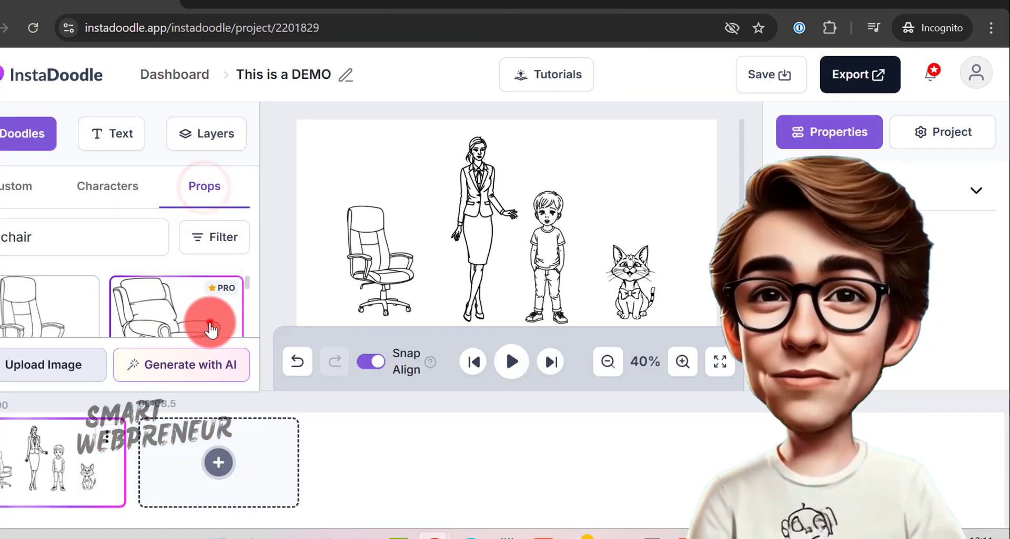
Try the PRO armchair prop, pause its promo video, then choose AI Wizard to show the $67 add-on offer.
click(209, 321)
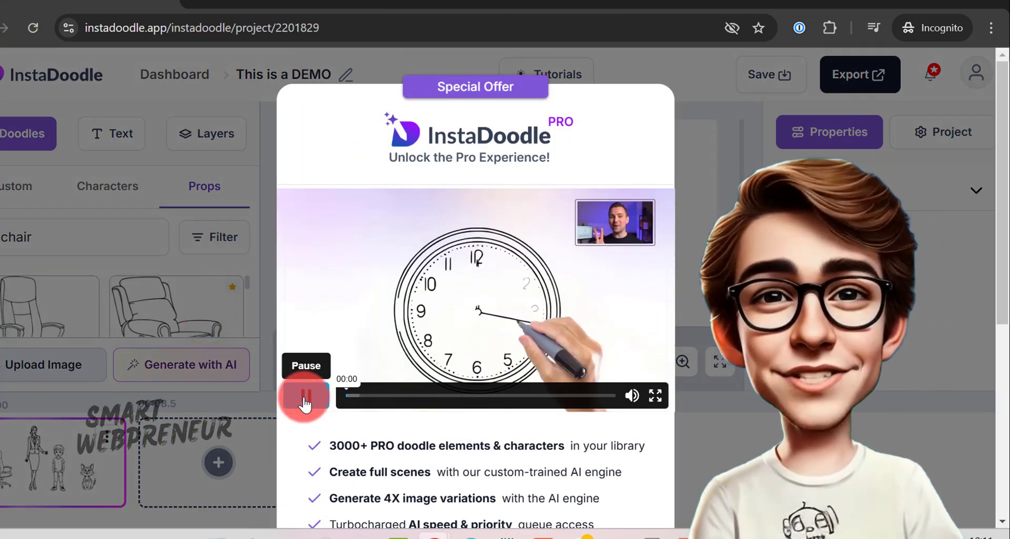
click(305, 401)
scroll(552, 266, down, 2)
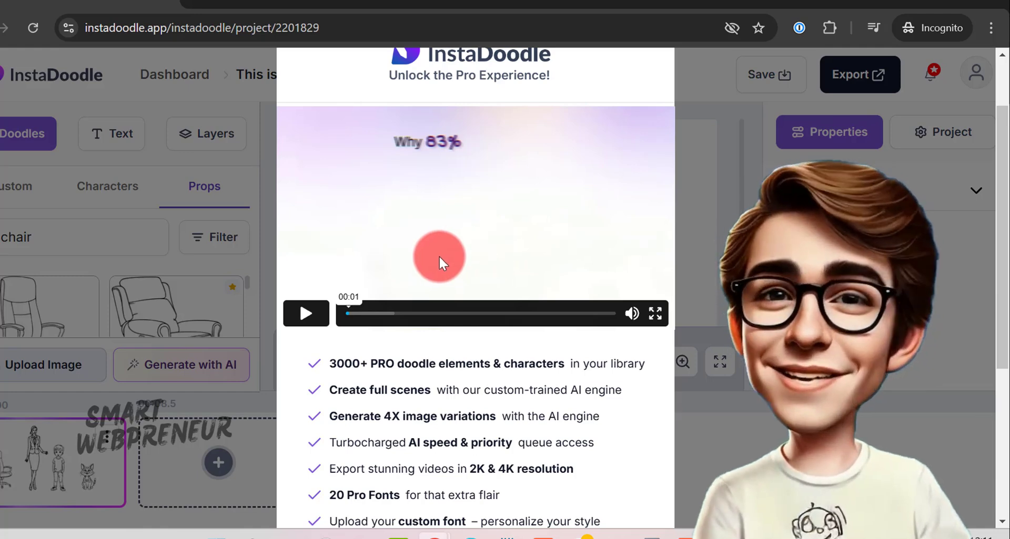
scroll(440, 255, down, 2)
scroll(468, 270, down, 2)
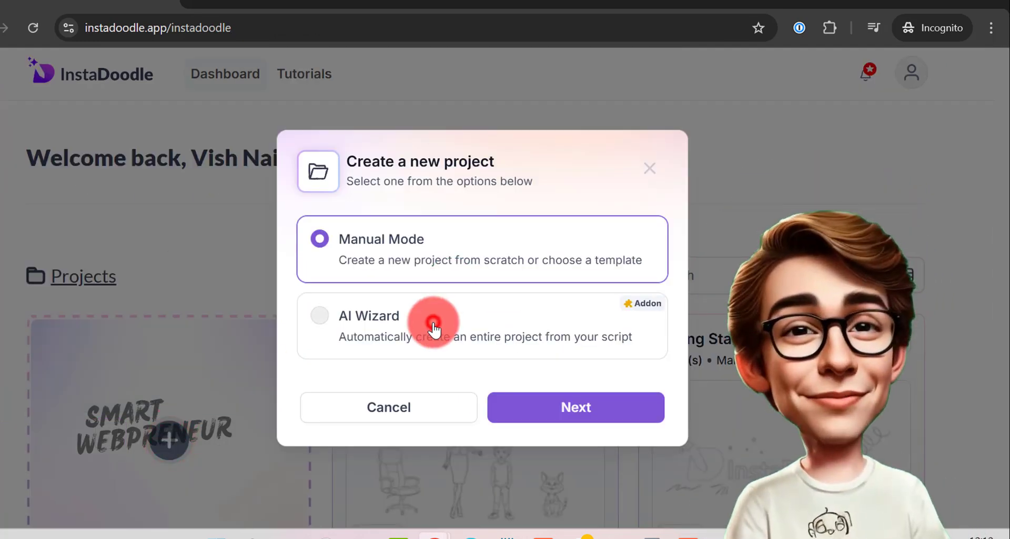
click(433, 327)
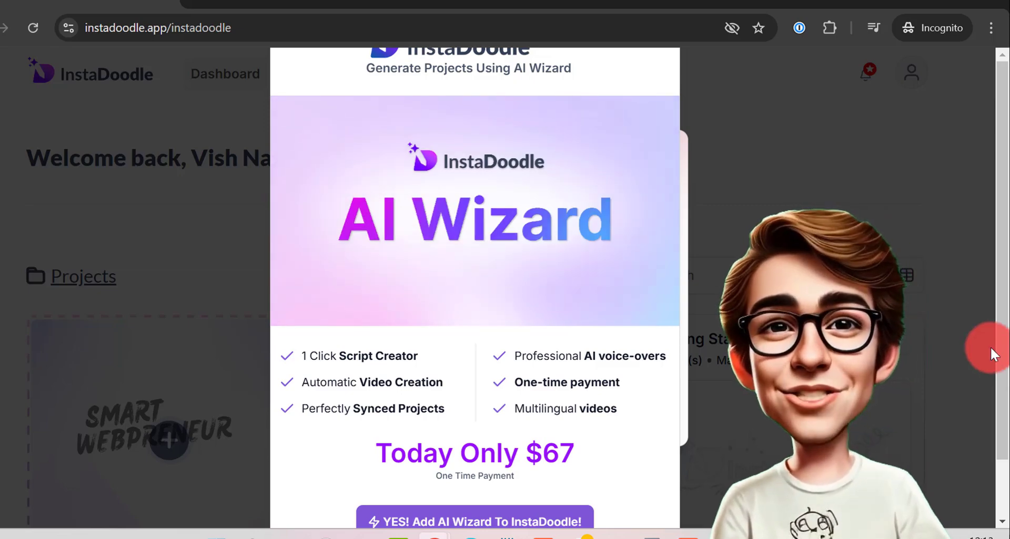
Pause the AI Wizard promo video, dismiss the $67 offer, and scroll the page down.
click(297, 305)
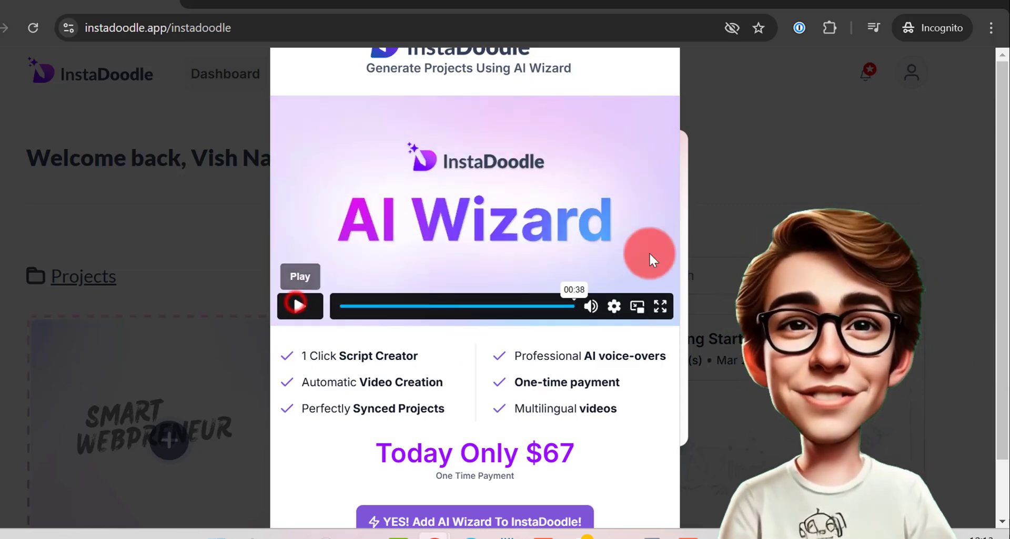
click(728, 236)
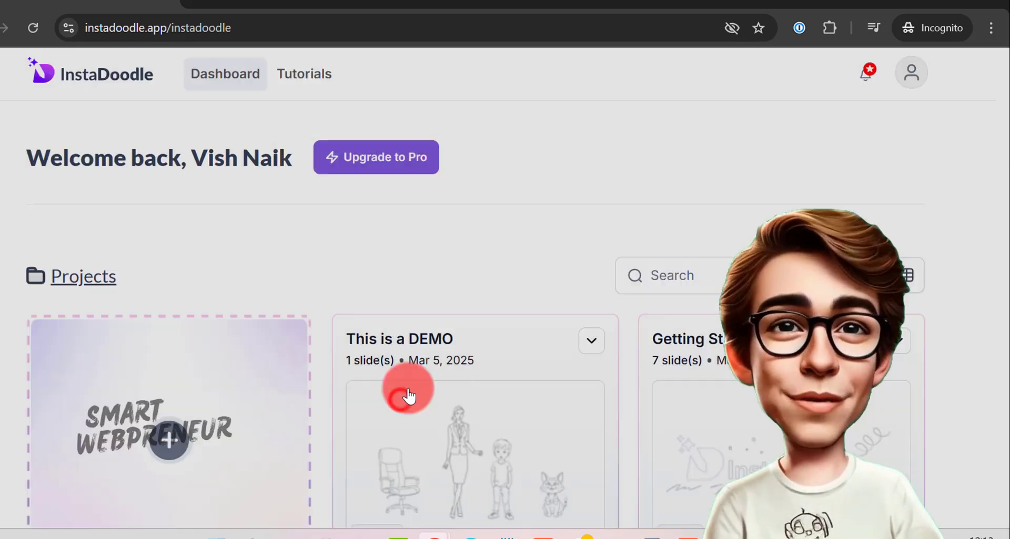
scroll(542, 160, down, 2)
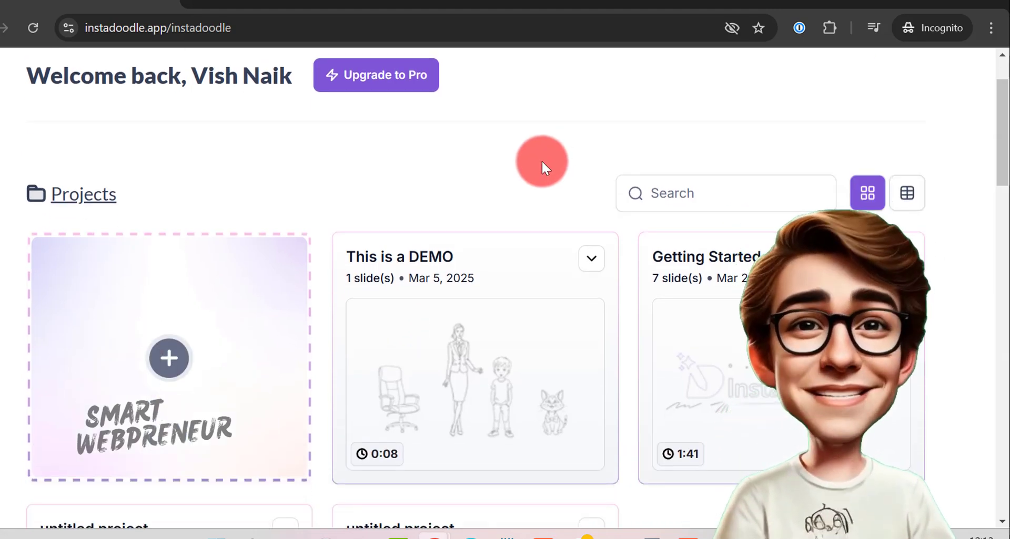
scroll(541, 160, down, 4)
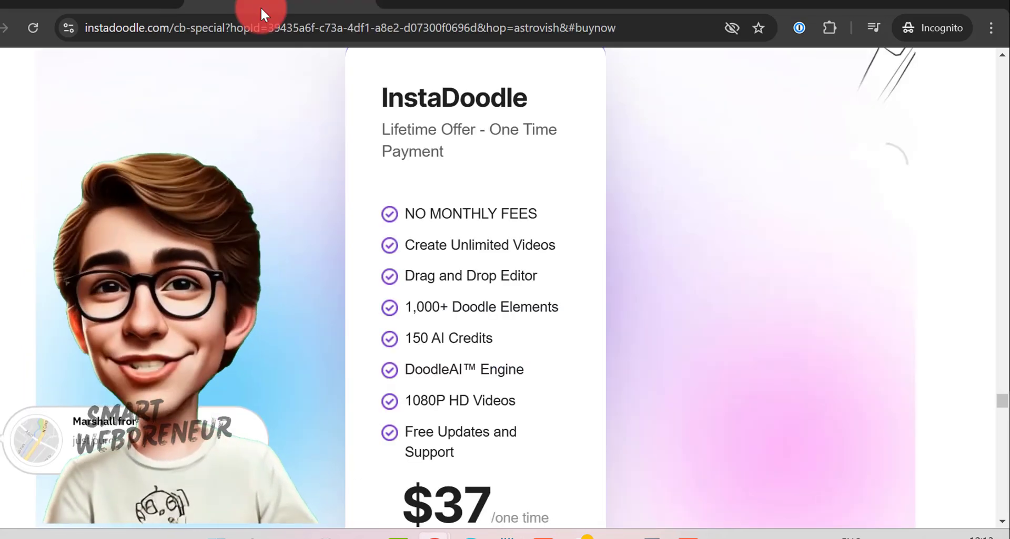
scroll(735, 171, down, 2)
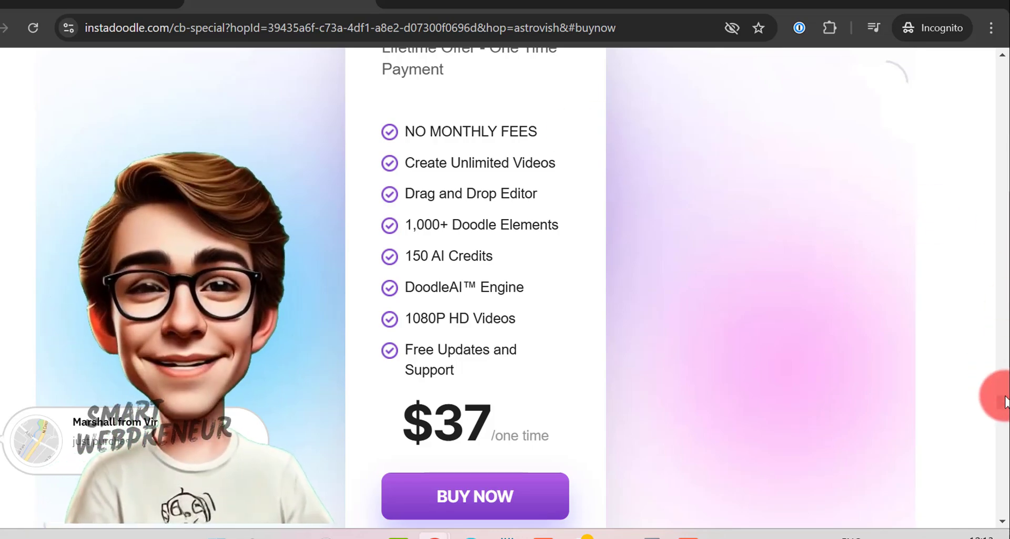
mouse_move(1004, 408)
mouse_down()
mouse_move(992, 112)
mouse_move(1000, 79)
mouse_up()
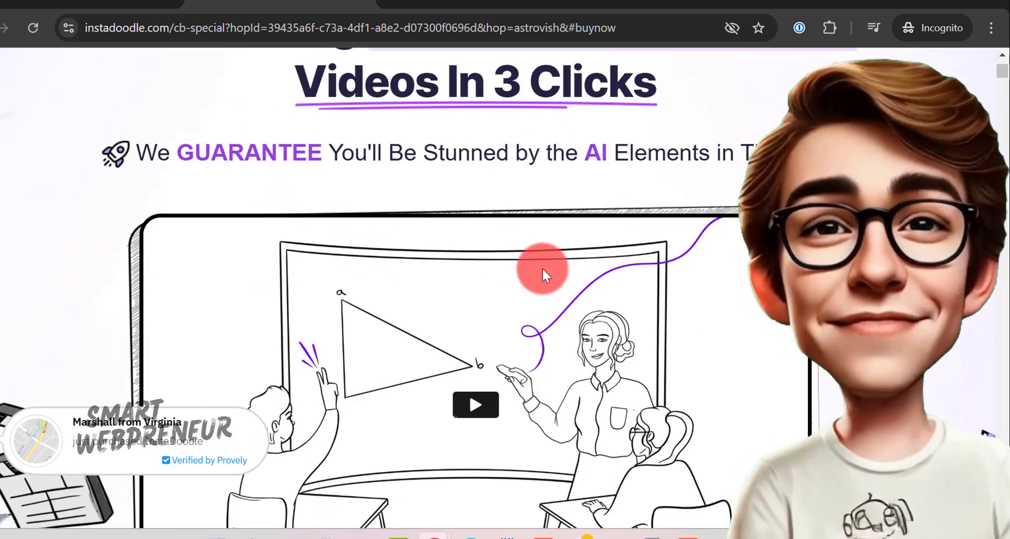